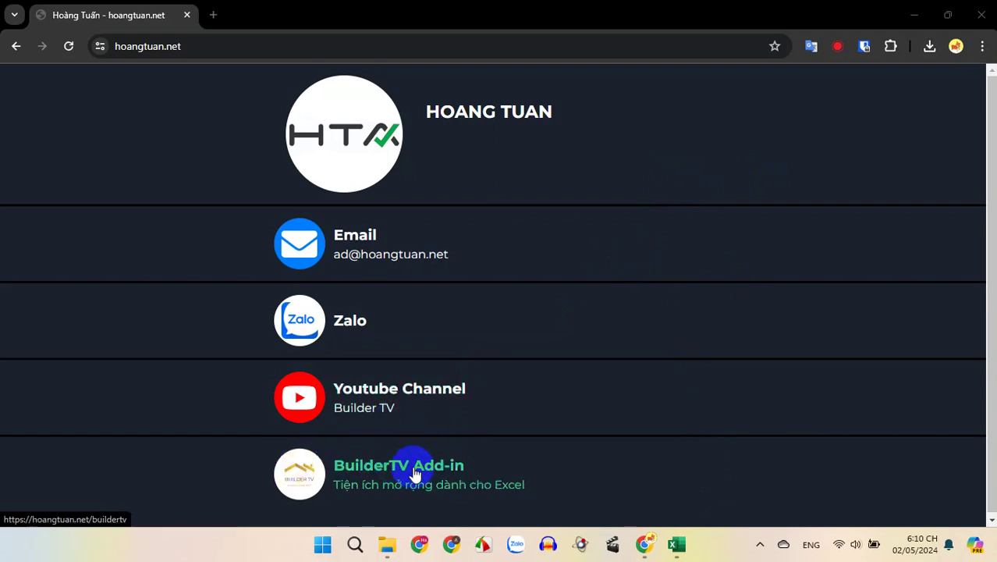
# - Open the BuilderTV Add-in page (hoangtuan.net/buildertv) from the author's site in a new tab
pyautogui.click(197, 50)
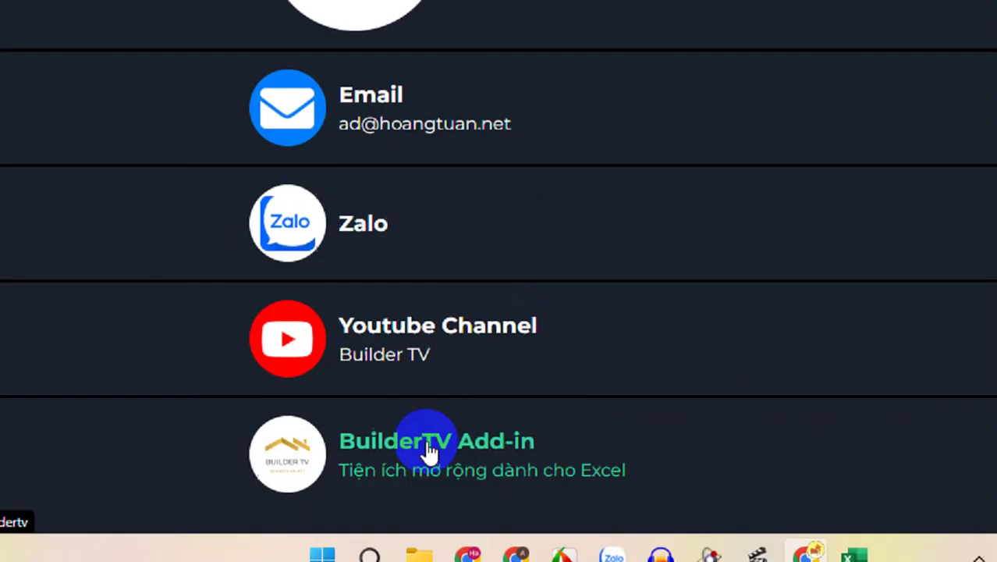
pyautogui.click(393, 466)
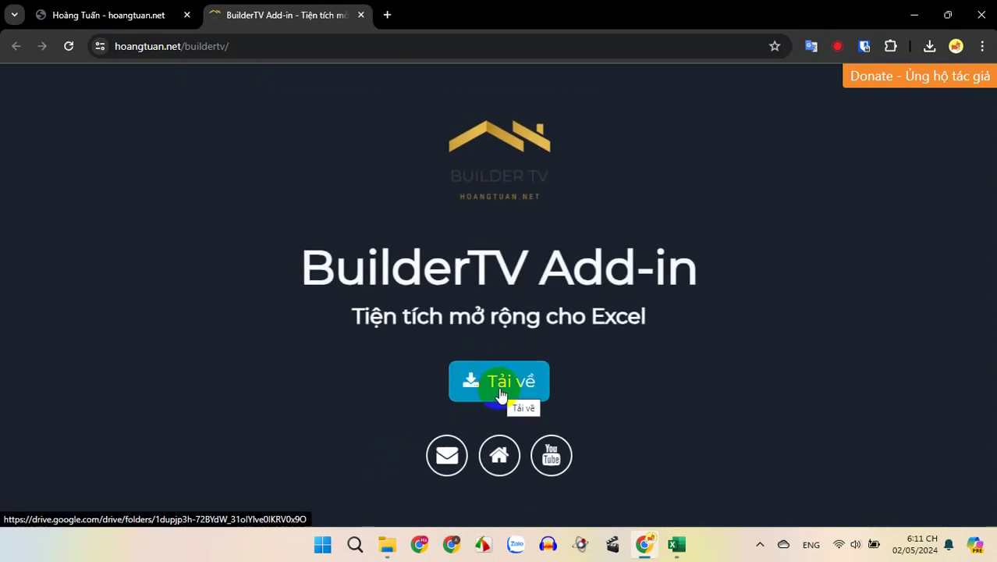
# - Minimize Chrome and close BuilderTV's About dialog in Excel
pyautogui.click(920, 19)
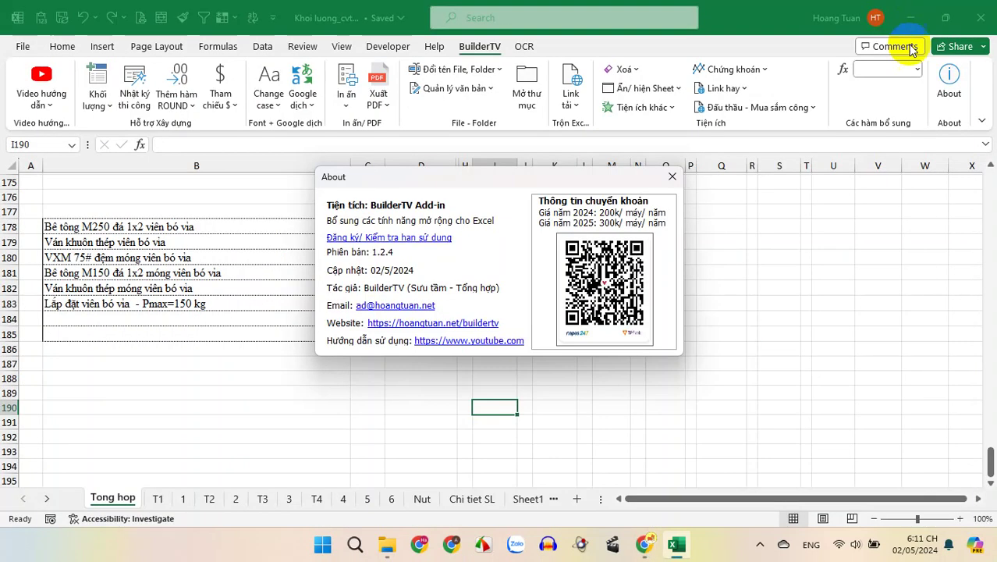
pyautogui.click(673, 178)
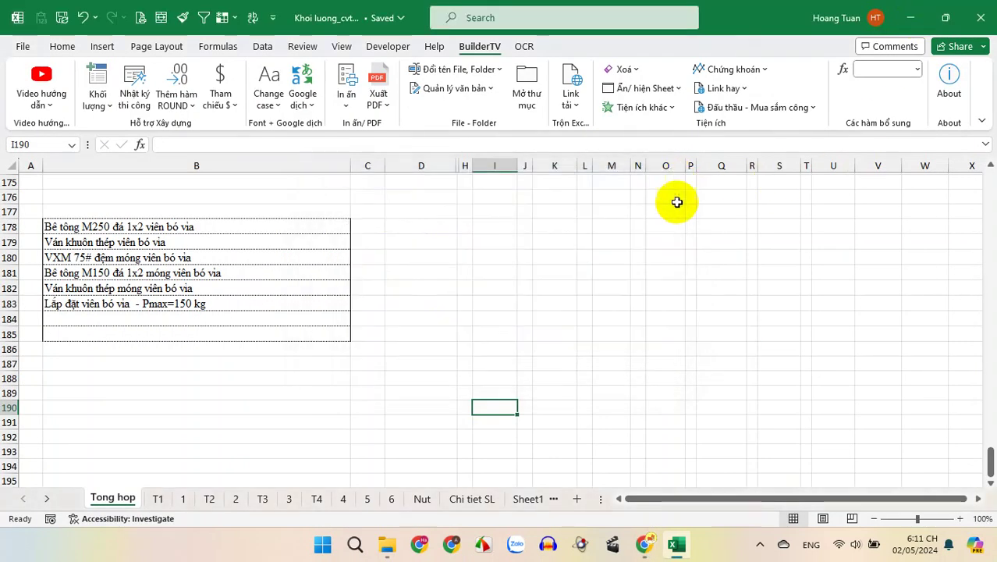
pyautogui.click(558, 352)
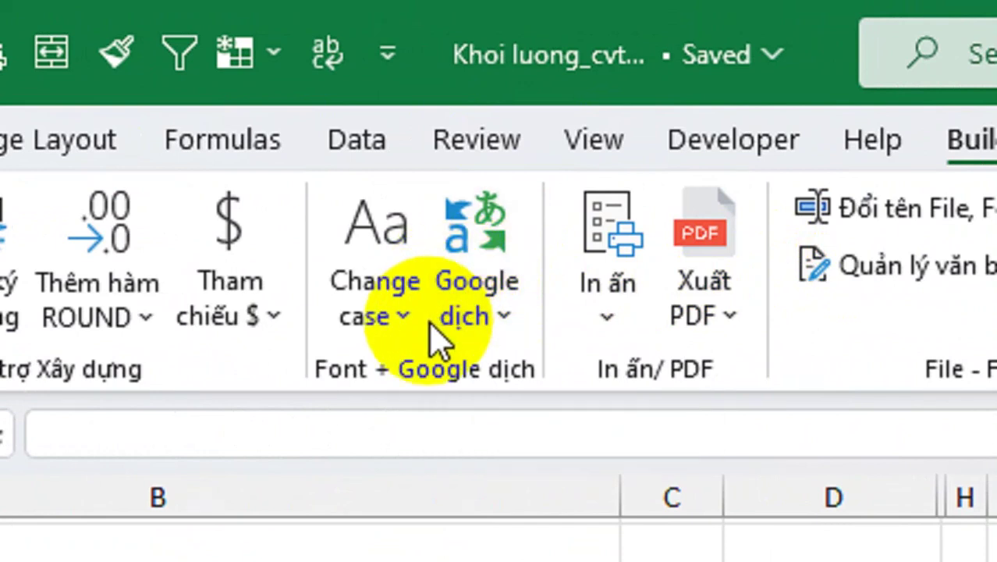
# - Look through the Change case and Google dịch dropdowns on the BuilderTV tab
pyautogui.click(404, 323)
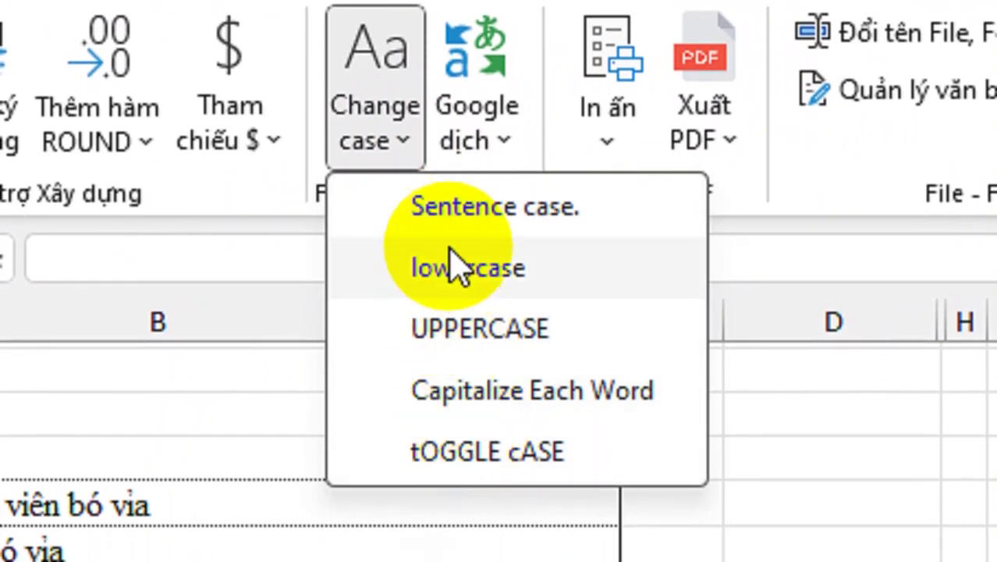
pyautogui.click(506, 164)
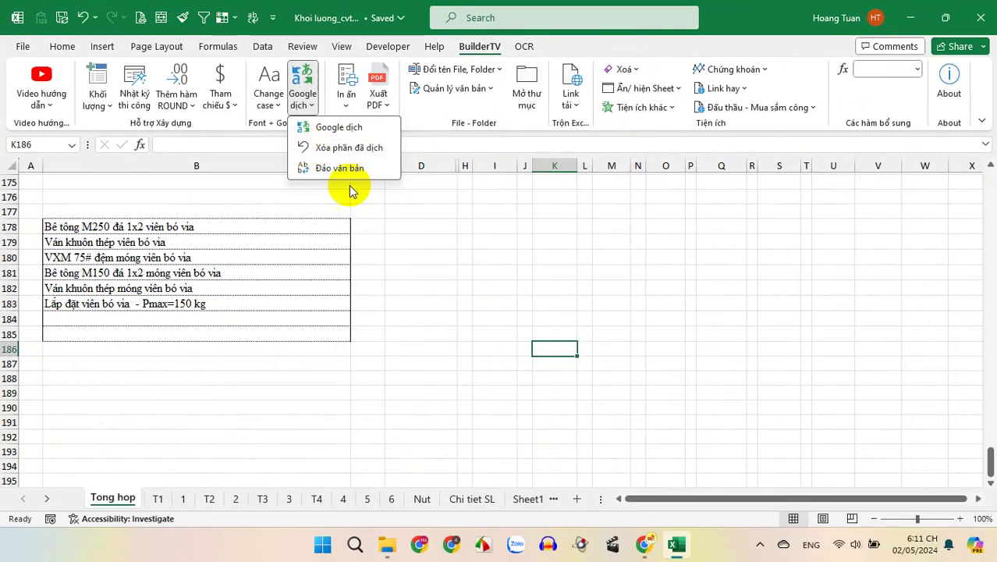
pyautogui.click(411, 246)
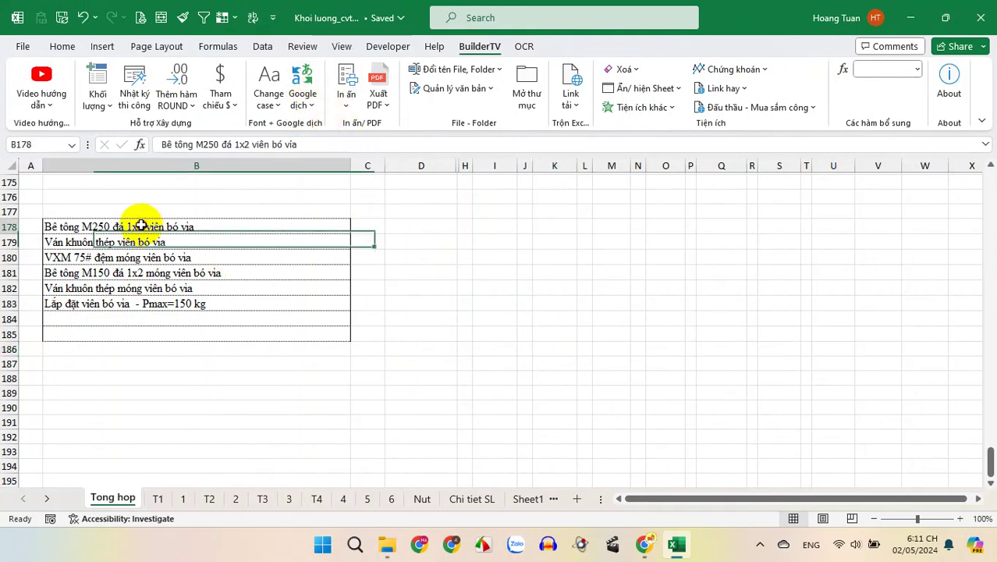
# - Select B178:B183 and start BuilderTV's Google dịch translation
pyautogui.moveTo(141, 227); pyautogui.dragTo(146, 302)
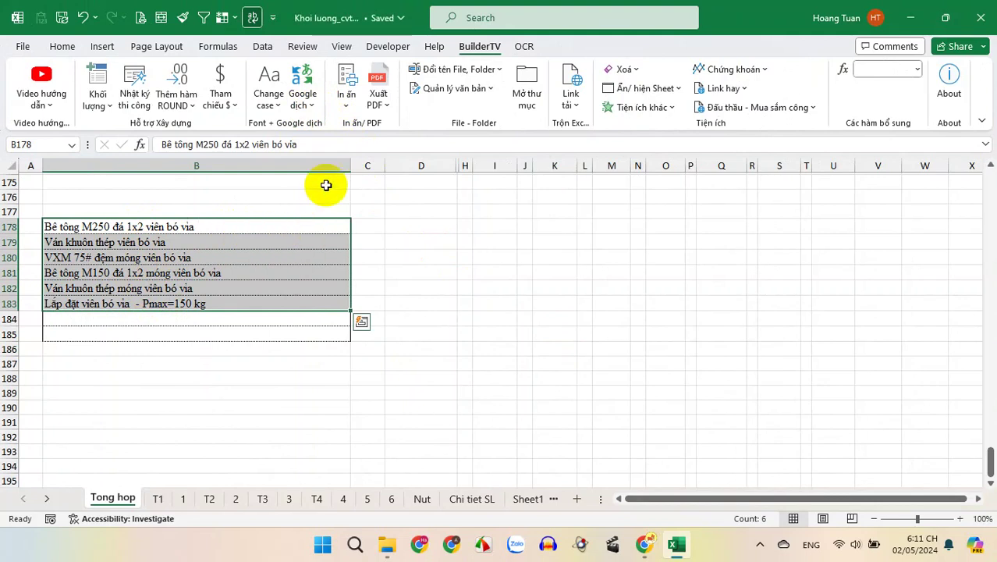
pyautogui.click(309, 102)
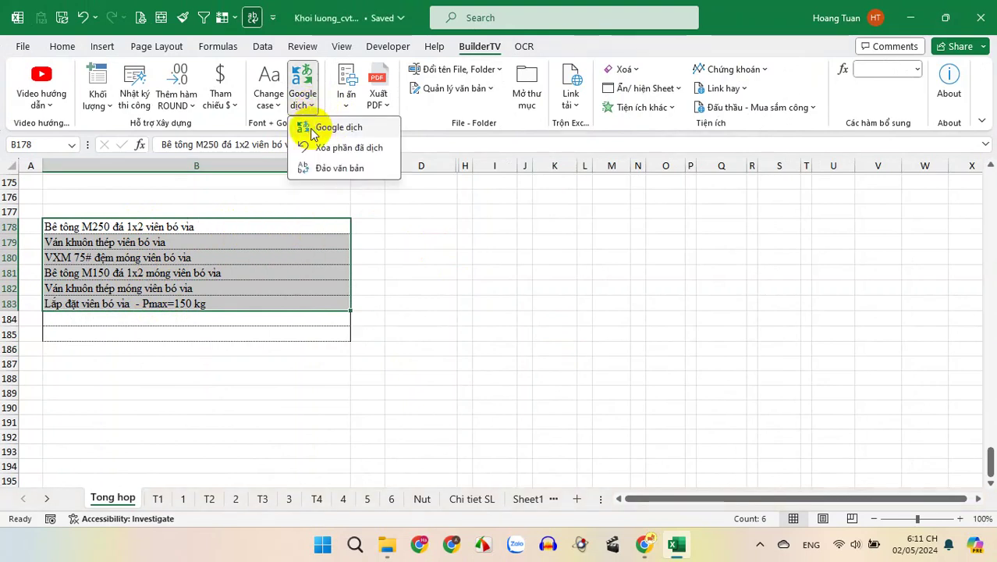
pyautogui.click(328, 128)
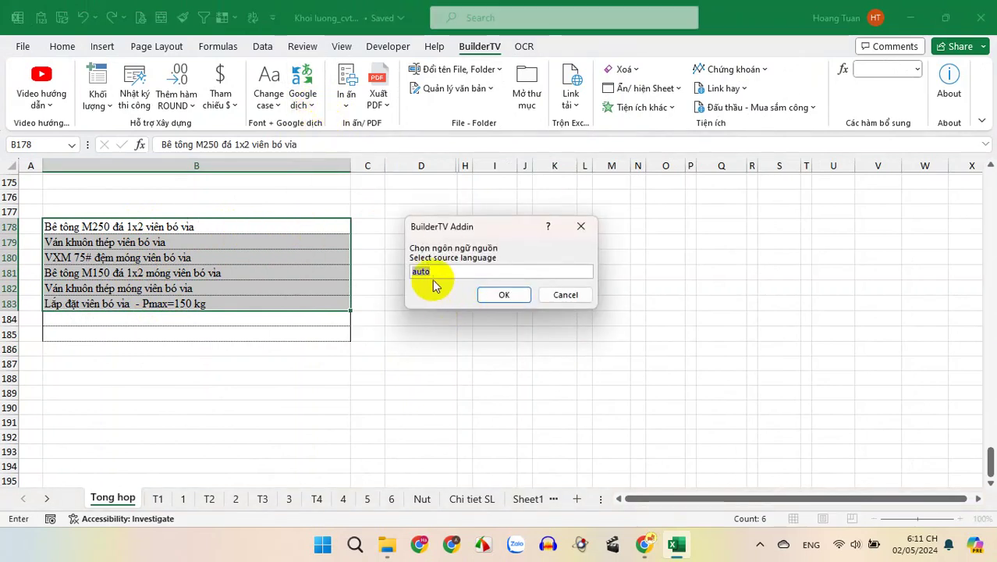
pyautogui.moveTo(449, 229); pyautogui.dragTo(411, 227)
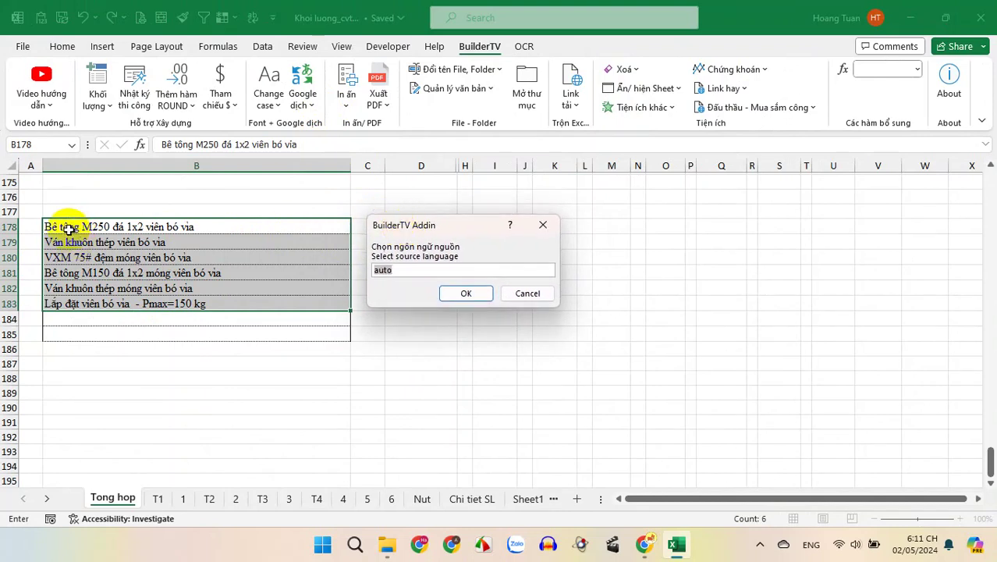
# - Keep source language 'auto' and set target 'en' to add English translations
pyautogui.doubleClick(392, 271)
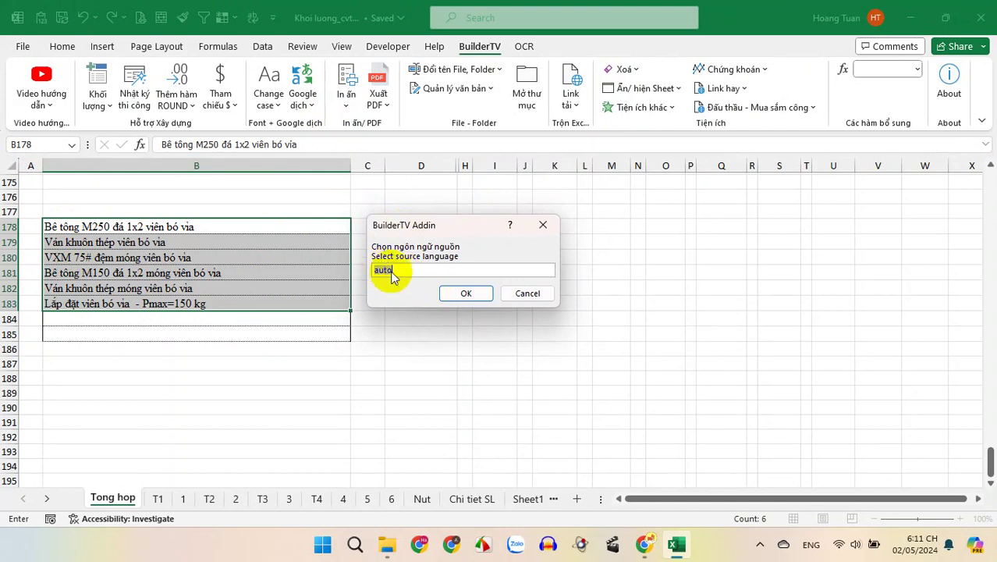
pyautogui.click(393, 272)
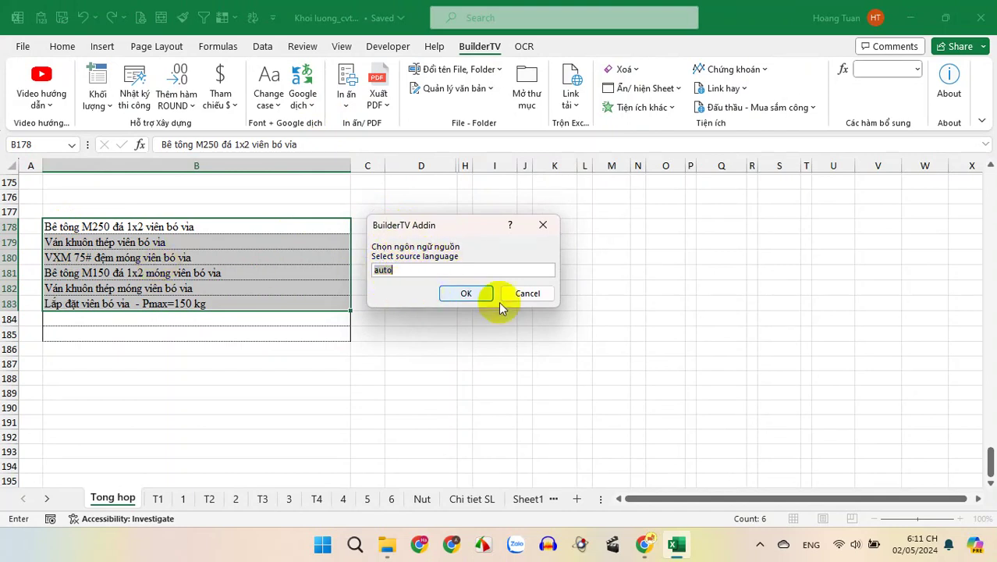
pyautogui.doubleClick(393, 272)
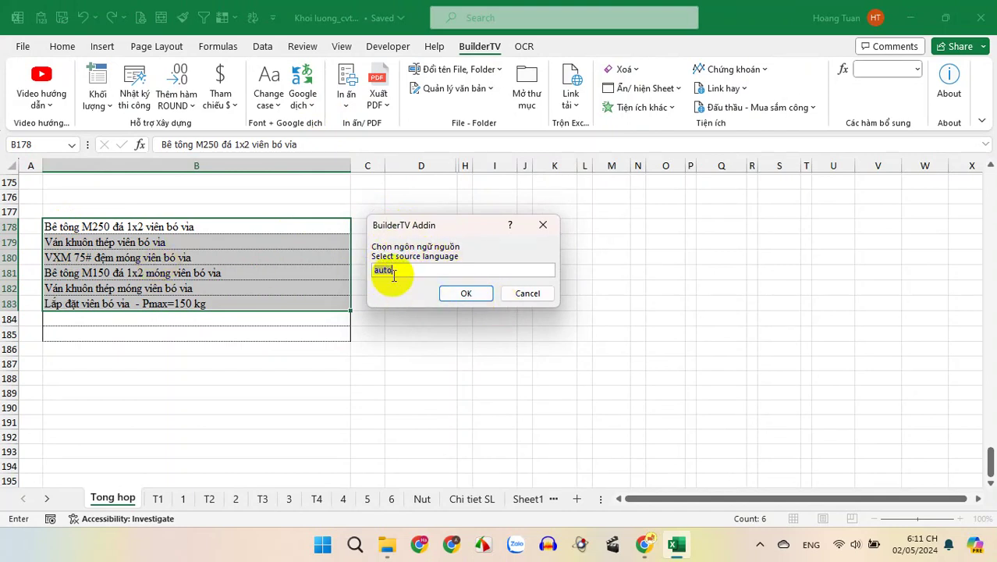
pyautogui.click(466, 294)
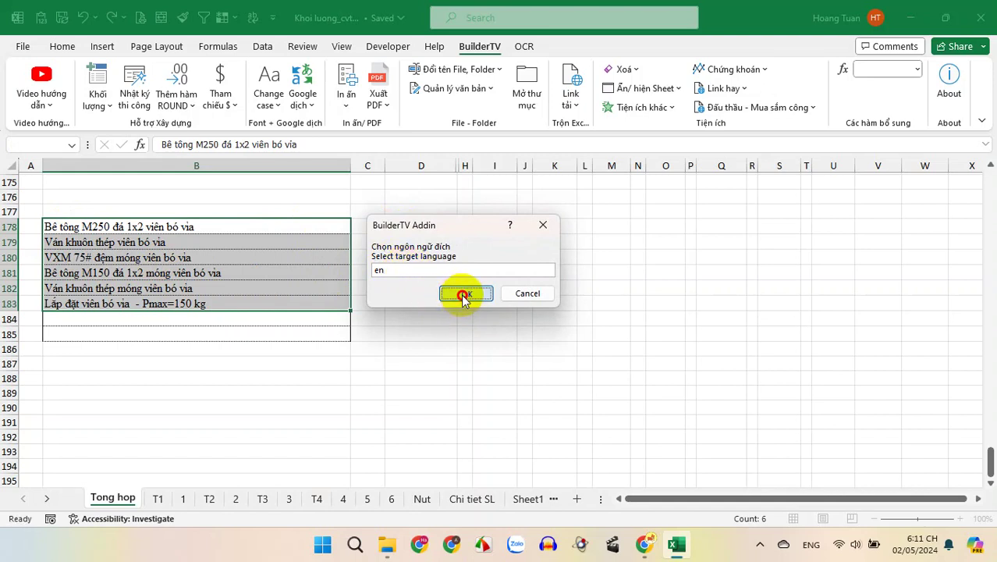
pyautogui.click(399, 270)
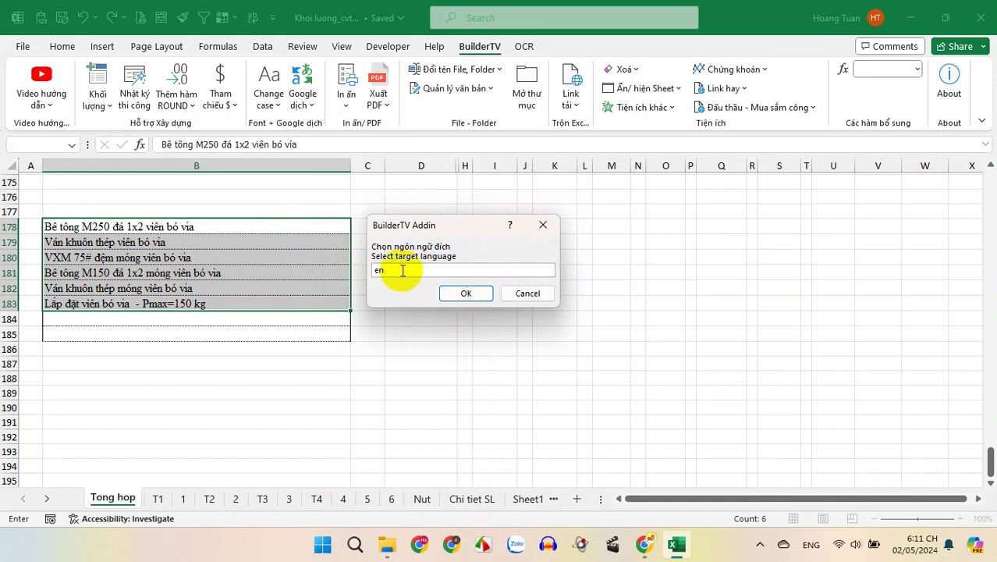
pyautogui.click(397, 270)
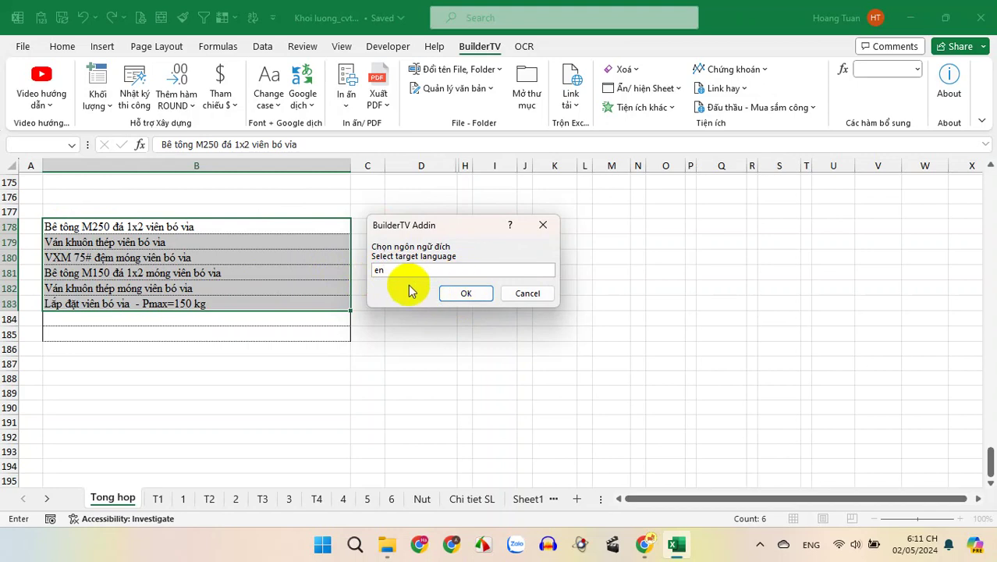
pyautogui.click(463, 293)
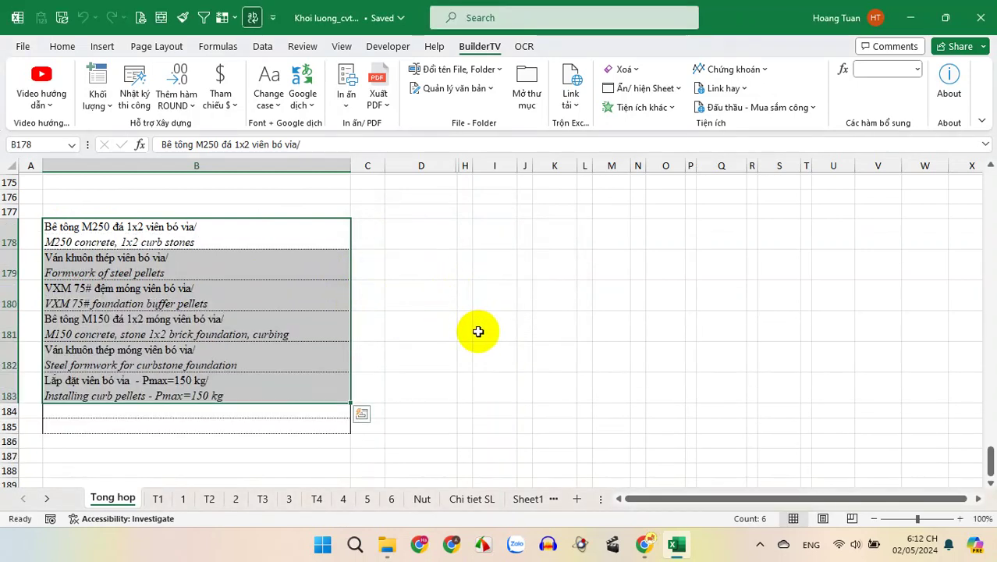
# - Italicize the English translation line in B178, then reselect B178:B183 for Google dịch
pyautogui.click(160, 260)
pyautogui.click(211, 234)
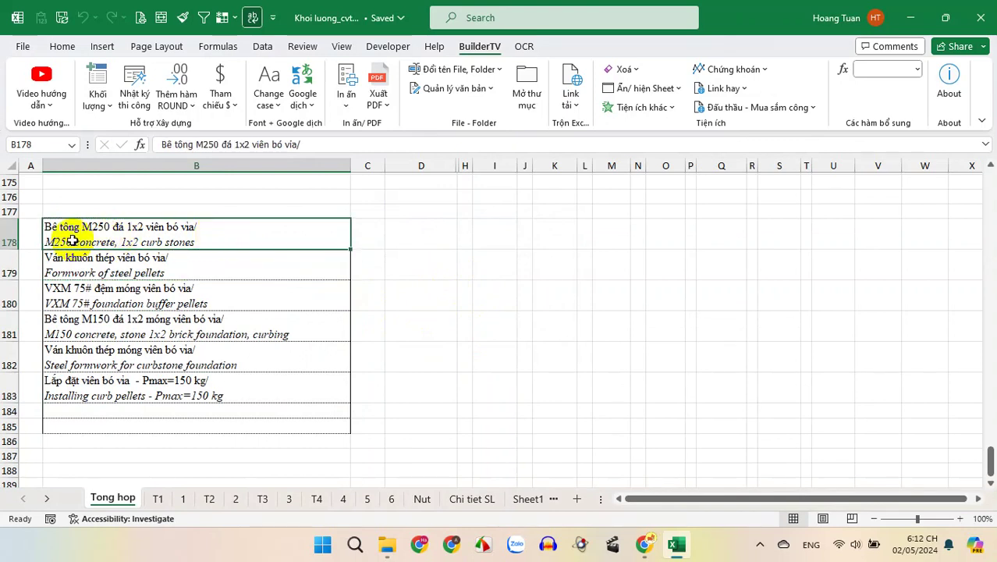
pyautogui.doubleClick(195, 241)
pyautogui.moveTo(196, 242); pyautogui.dragTo(7, 242)
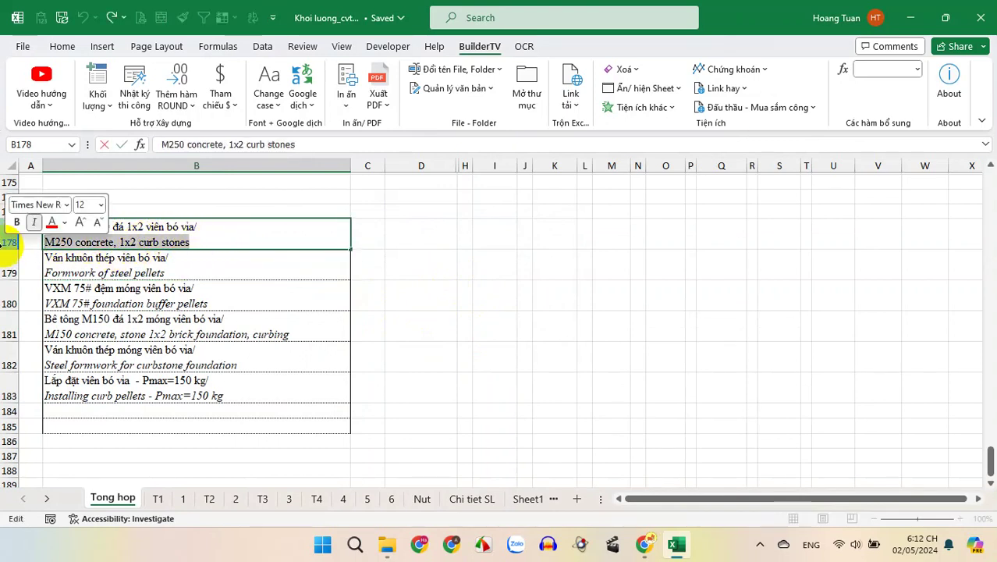
pyautogui.hotkey('ctrl', 'i')
pyautogui.press('Return')
pyautogui.moveTo(189, 222); pyautogui.dragTo(203, 382)
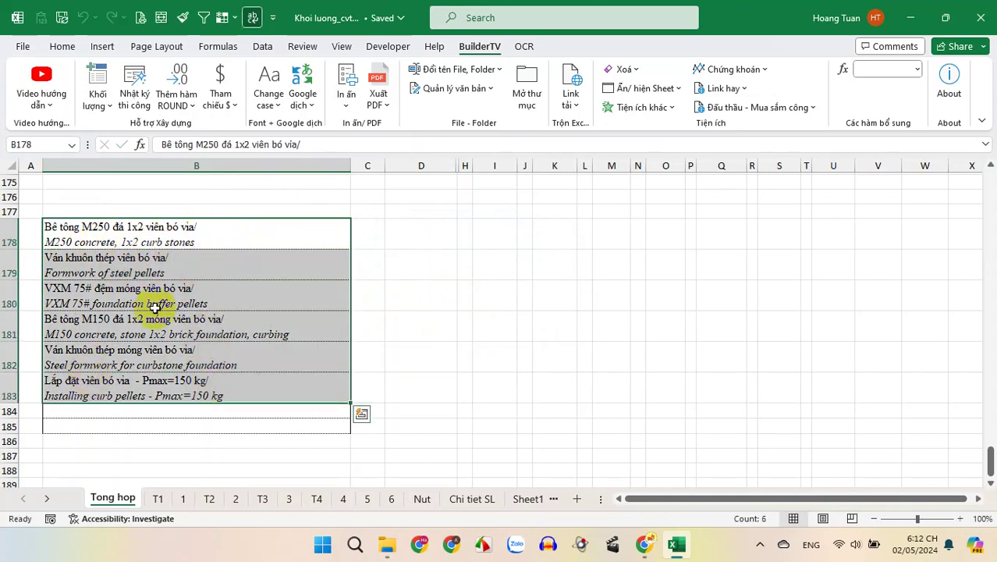
pyautogui.click(312, 106)
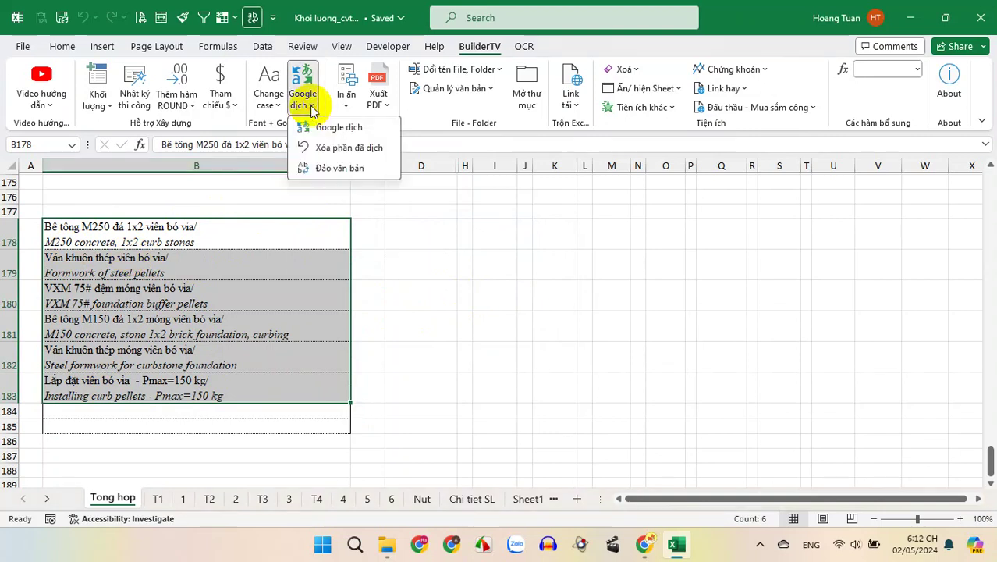
# - Remove the English translations and retranslate B178:B183 into Korean ('ko') with auto source detection
pyautogui.click(332, 151)
pyautogui.click(166, 227)
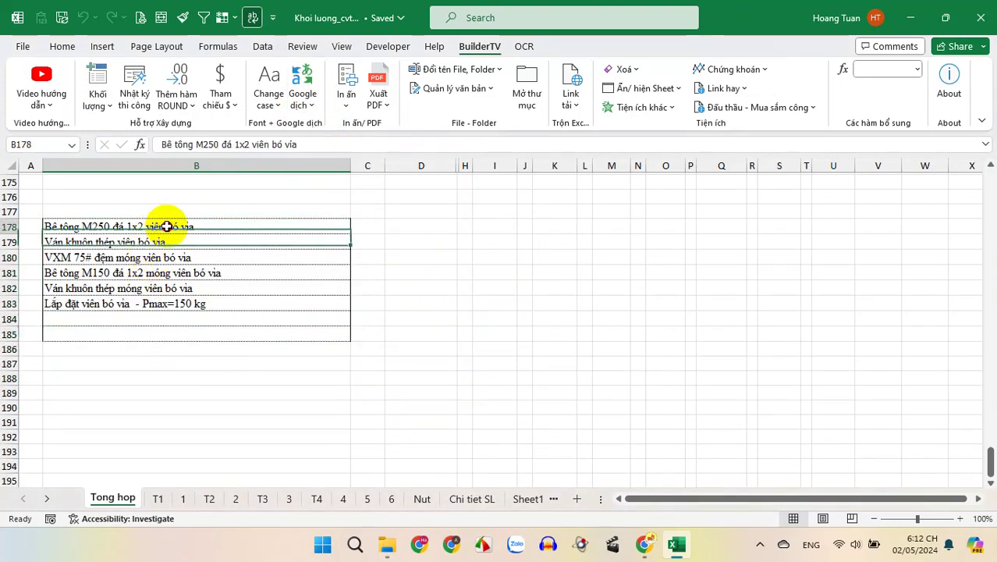
pyautogui.moveTo(166, 226); pyautogui.dragTo(183, 304)
pyautogui.click(309, 103)
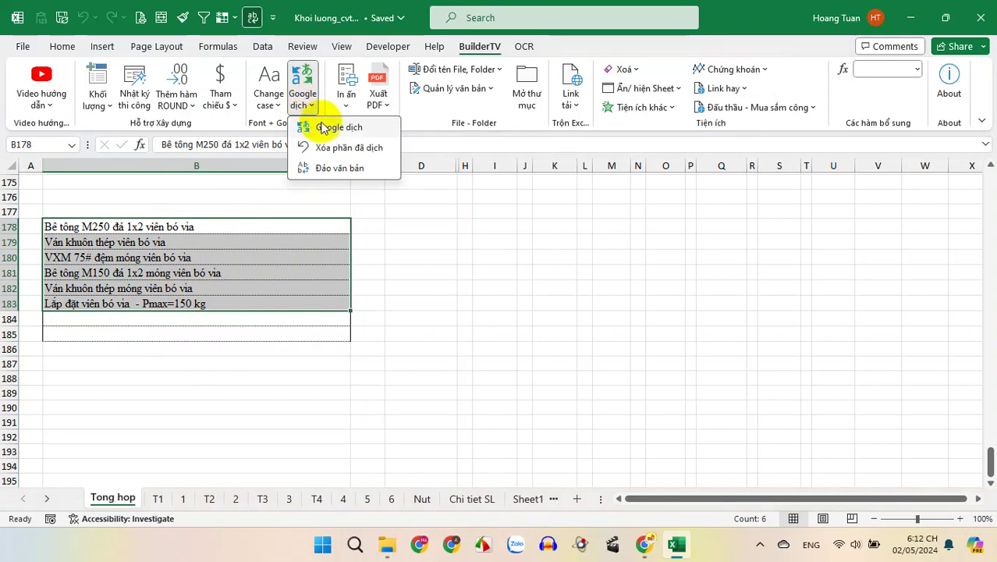
pyautogui.click(324, 127)
pyautogui.click(466, 293)
pyautogui.write('ko')
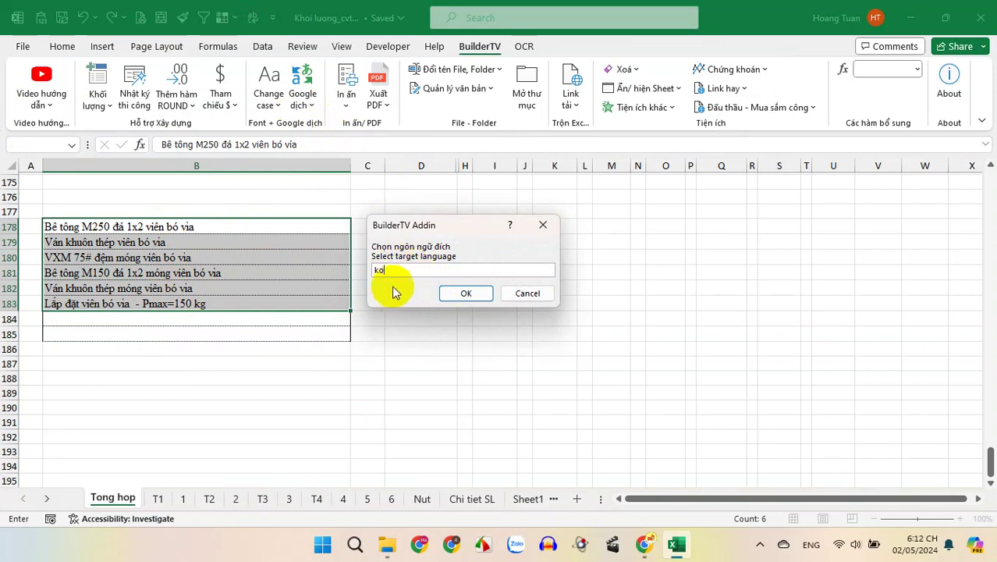
pyautogui.doubleClick(379, 270)
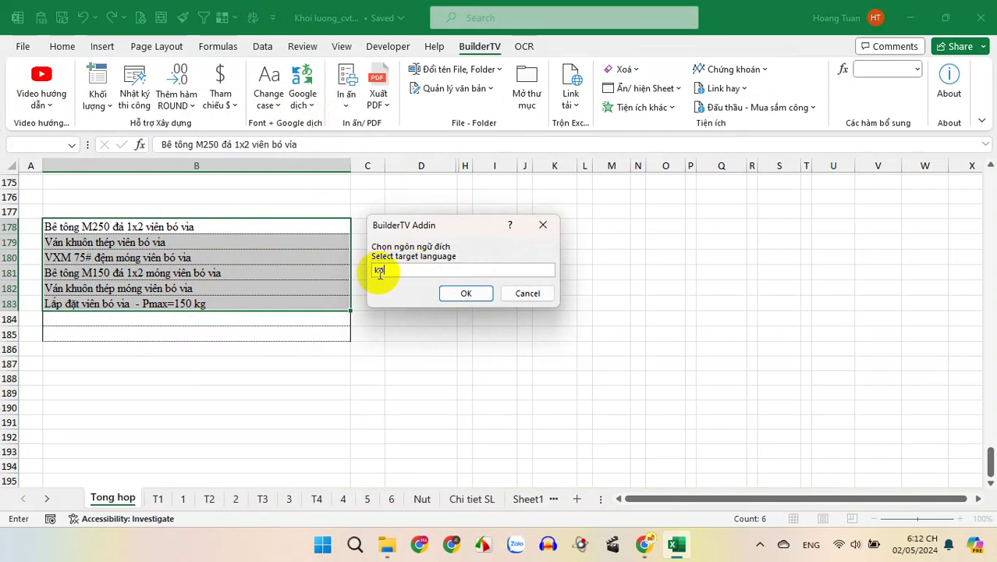
pyautogui.click(466, 293)
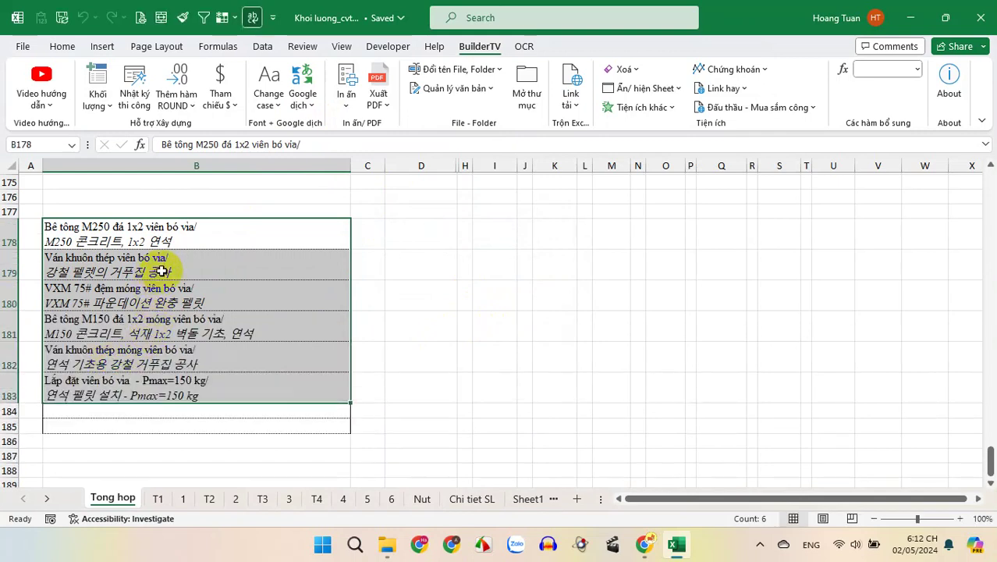
# - Reselect the six translated cells B178:B183 and show the Google dịch dropdown
pyautogui.click(167, 392)
pyautogui.click(134, 229)
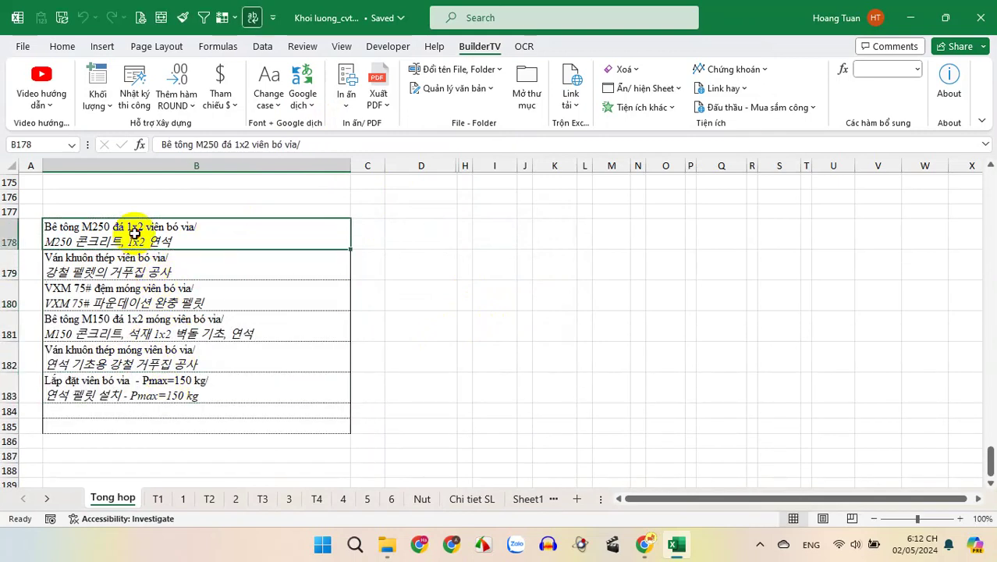
pyautogui.click(165, 391)
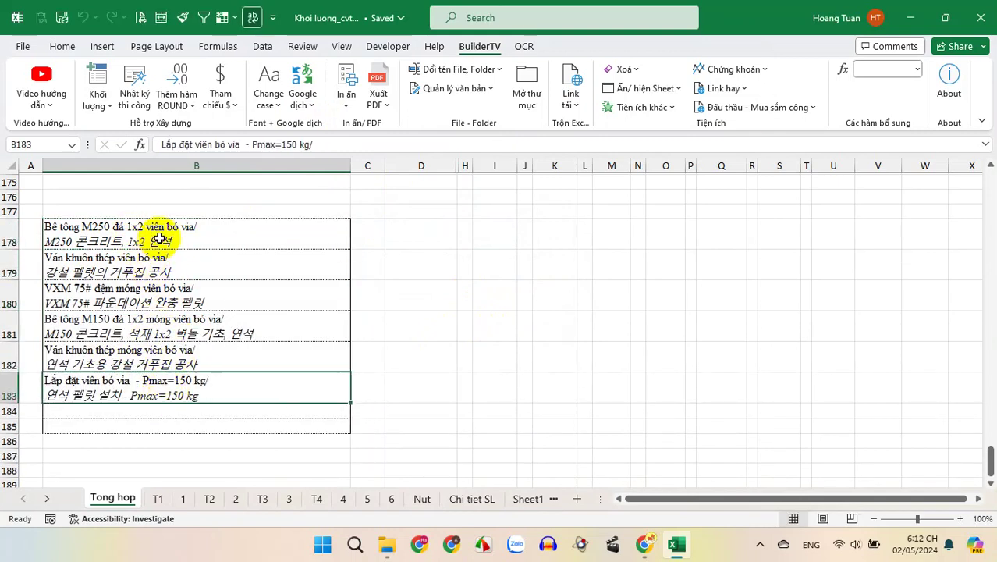
pyautogui.moveTo(167, 234); pyautogui.dragTo(178, 397)
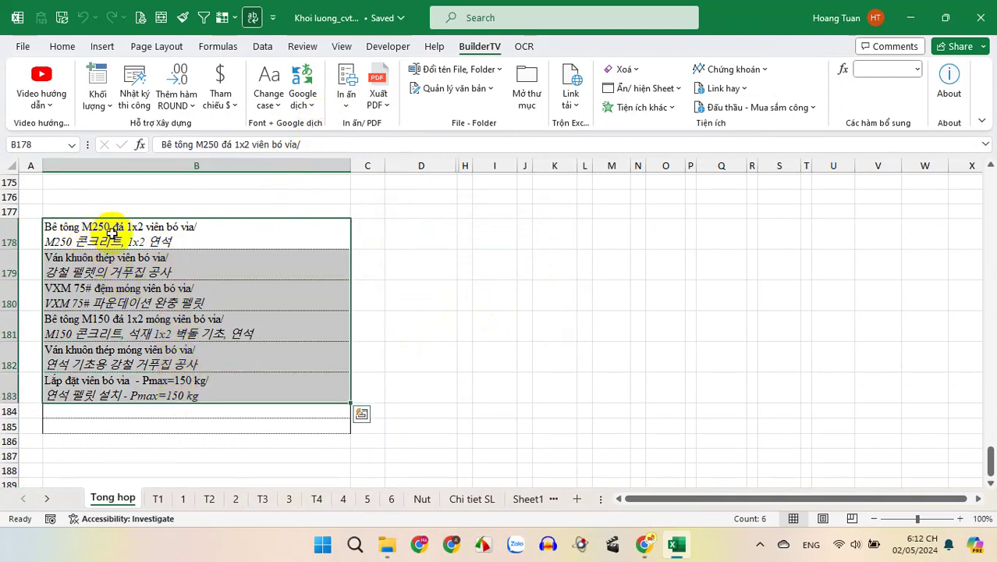
pyautogui.click(313, 106)
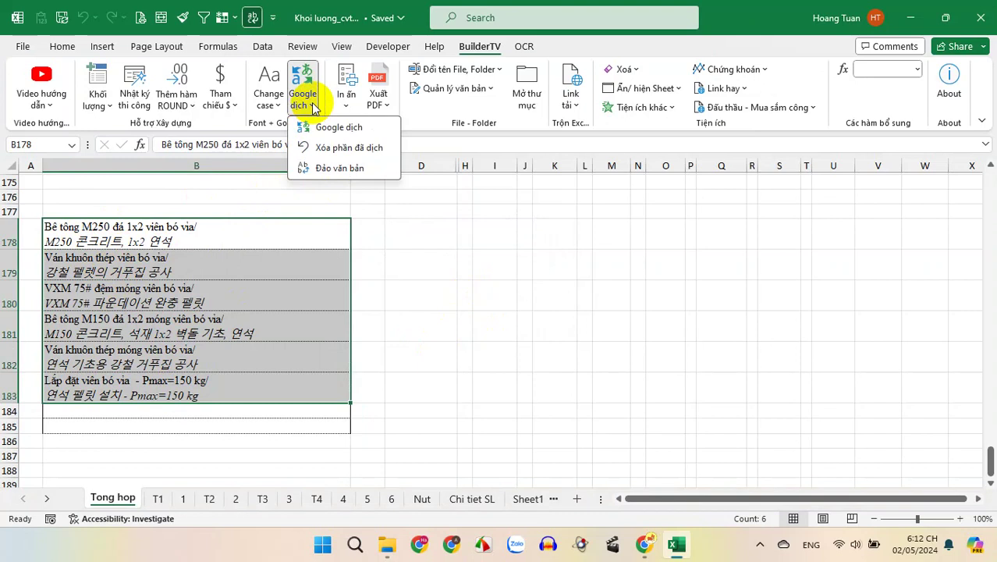
pyautogui.click(336, 170)
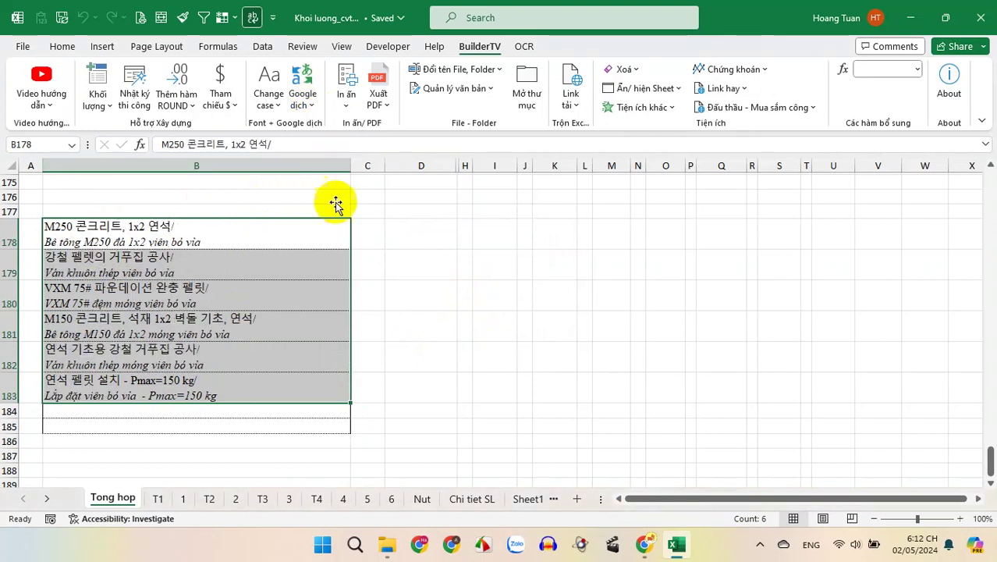
pyautogui.click(260, 386)
pyautogui.click(206, 240)
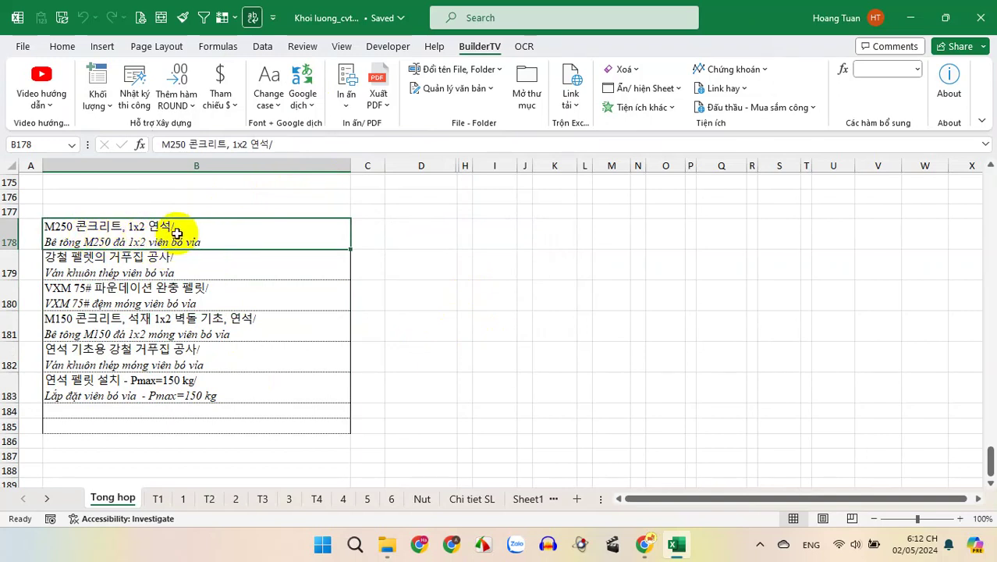
pyautogui.moveTo(201, 246); pyautogui.dragTo(211, 387)
pyautogui.click(302, 95)
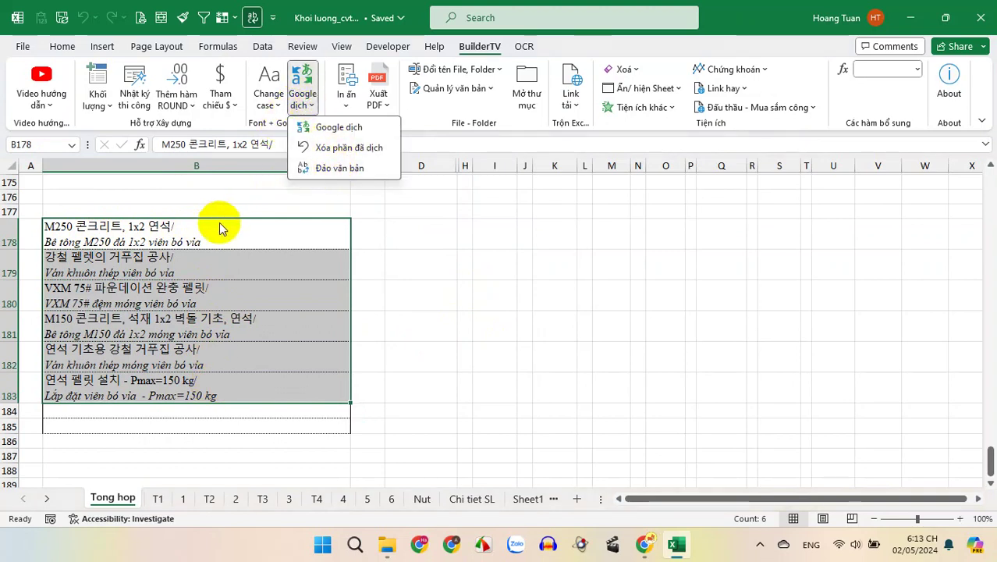
pyautogui.click(343, 167)
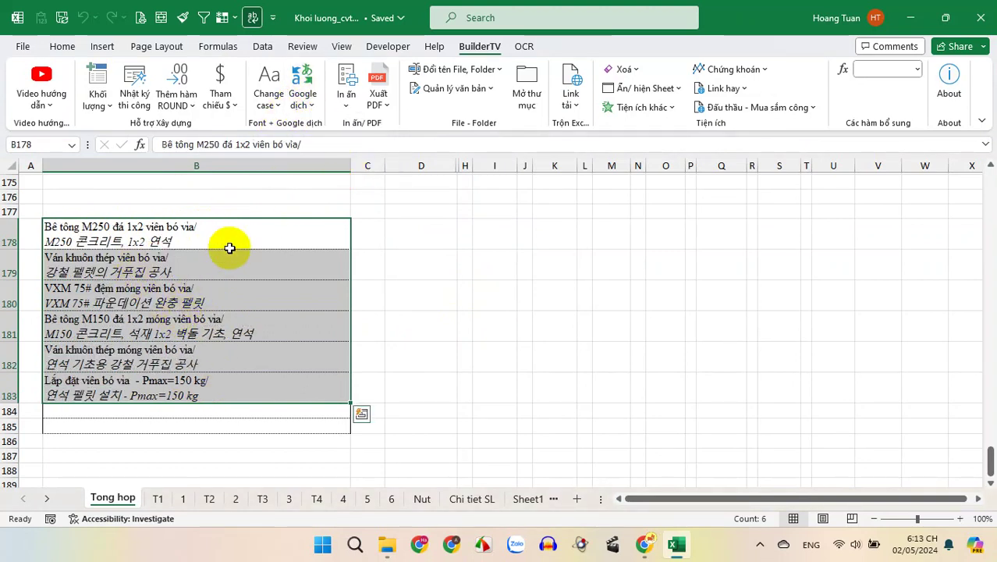
pyautogui.moveTo(229, 231); pyautogui.dragTo(227, 398)
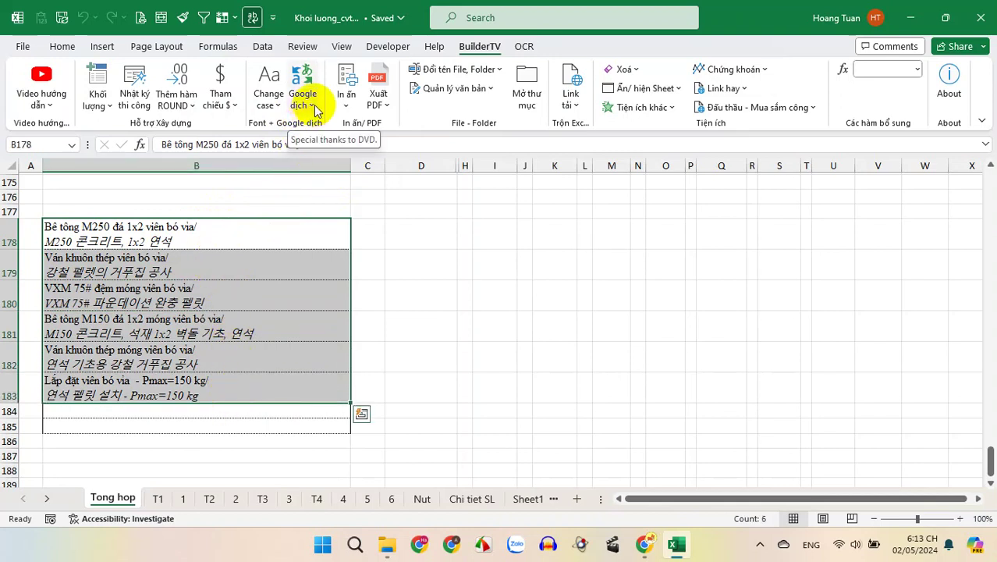
pyautogui.click(316, 110)
pyautogui.click(314, 103)
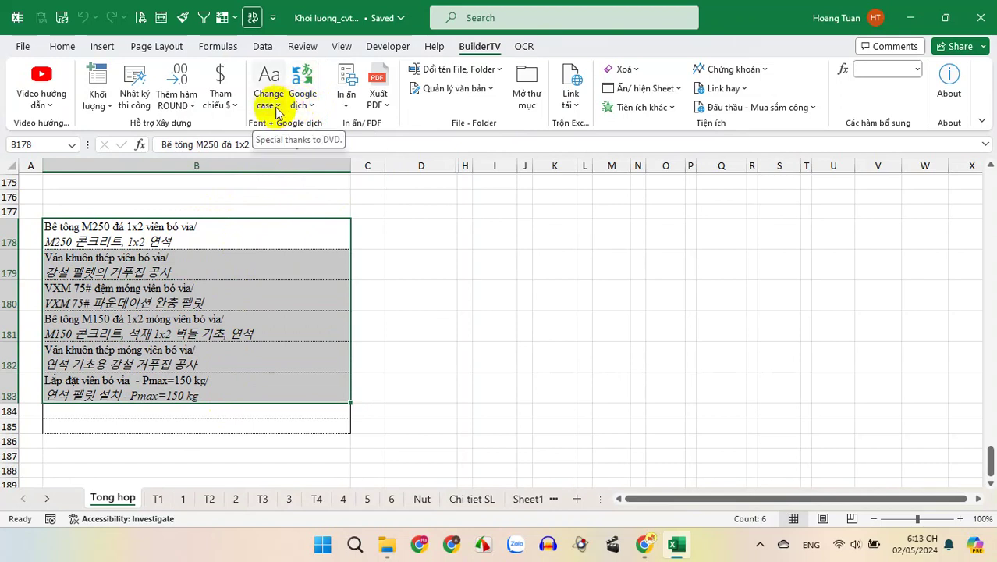
# - Apply Sentence case to the reselected descriptions, which brings up the BuilderTV licence dialog
pyautogui.click(278, 110)
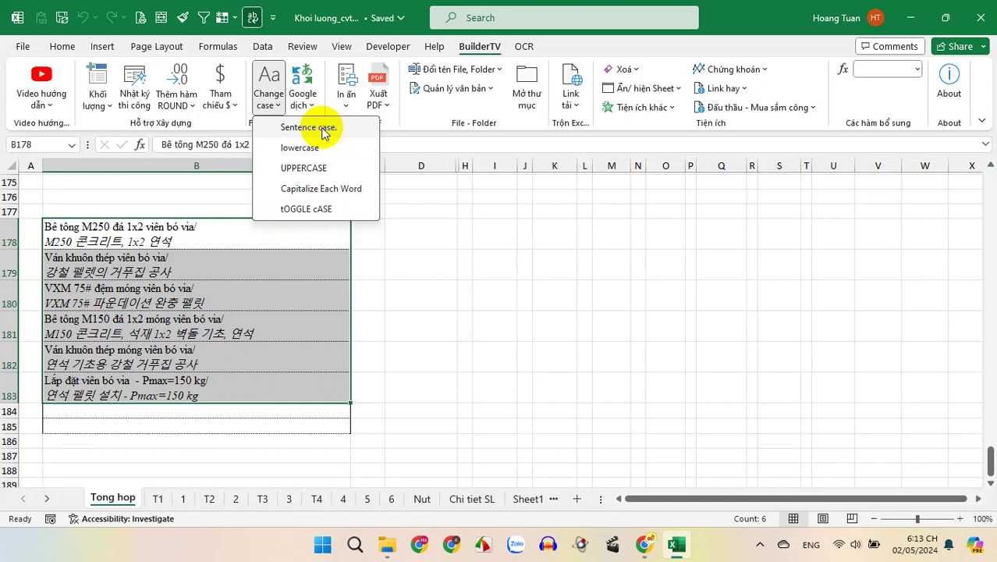
pyautogui.click(164, 250)
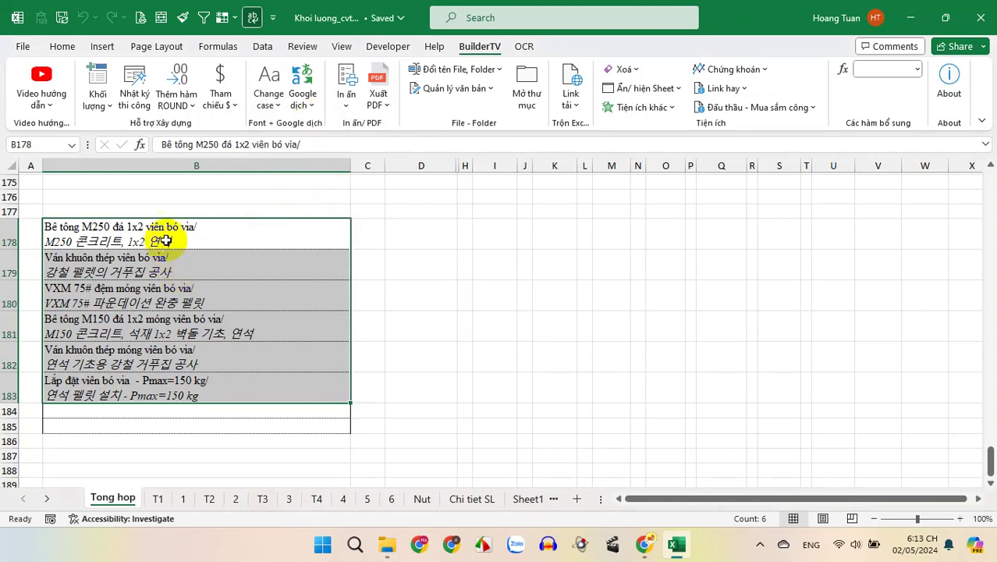
pyautogui.moveTo(160, 239); pyautogui.dragTo(178, 388)
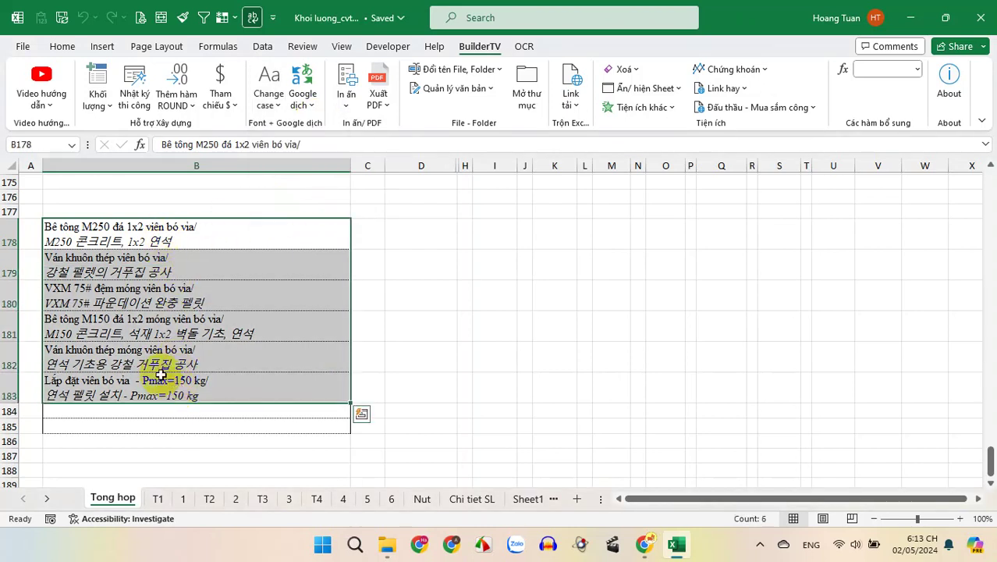
pyautogui.click(270, 108)
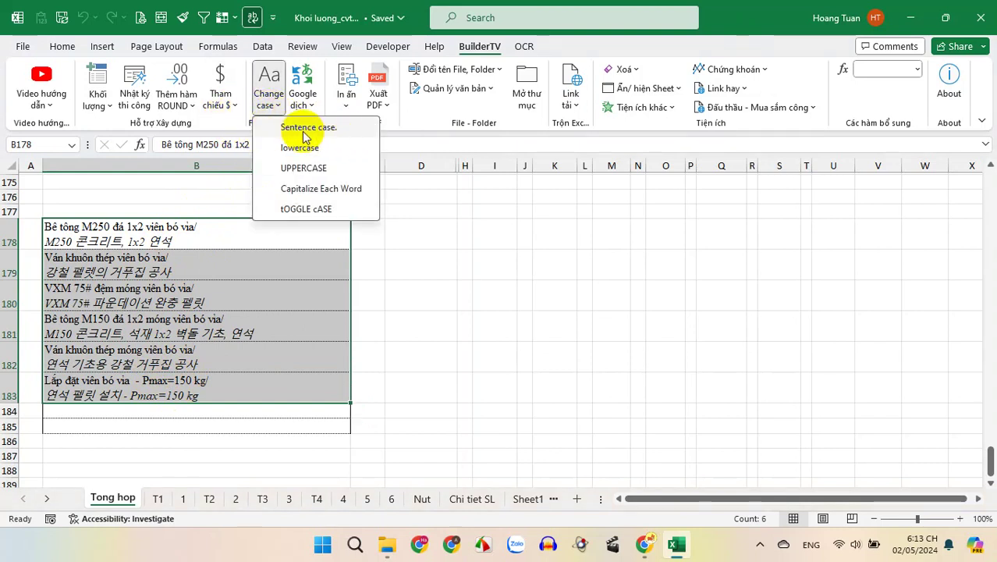
pyautogui.click(303, 130)
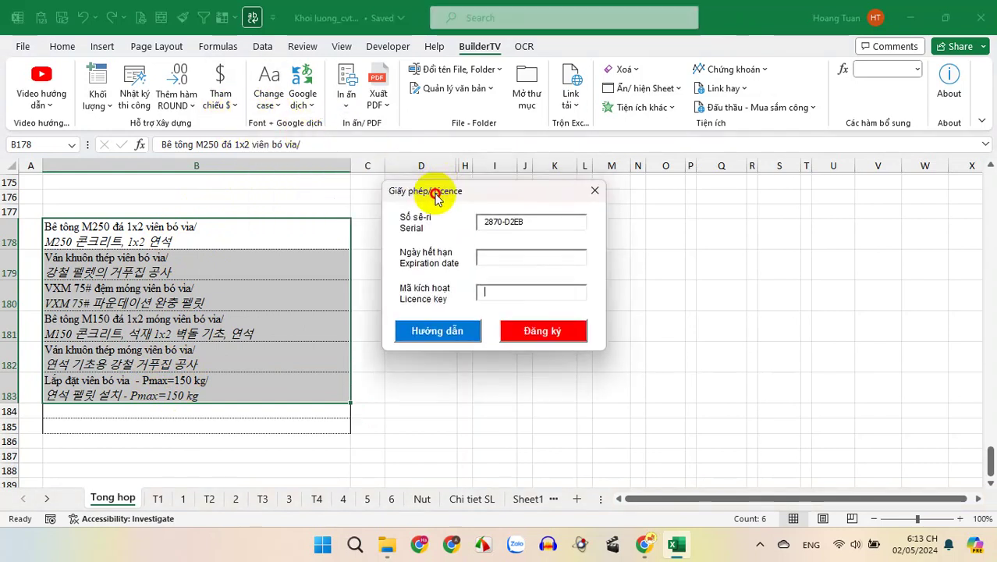
# - Move the Licence dialog aside, select its serial number, and switch to Chrome
pyautogui.moveTo(439, 186); pyautogui.dragTo(311, 195)
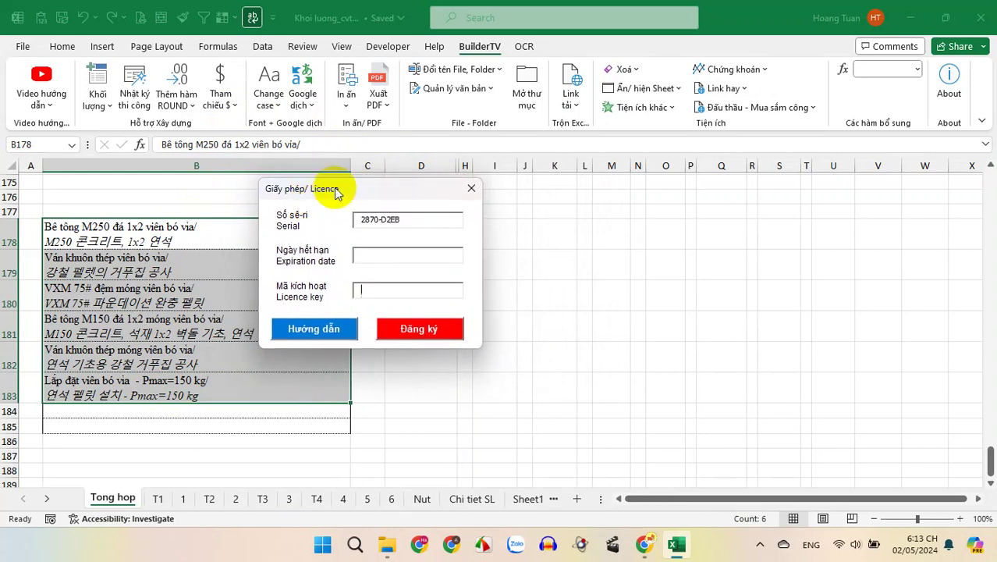
pyautogui.moveTo(441, 219); pyautogui.dragTo(341, 218)
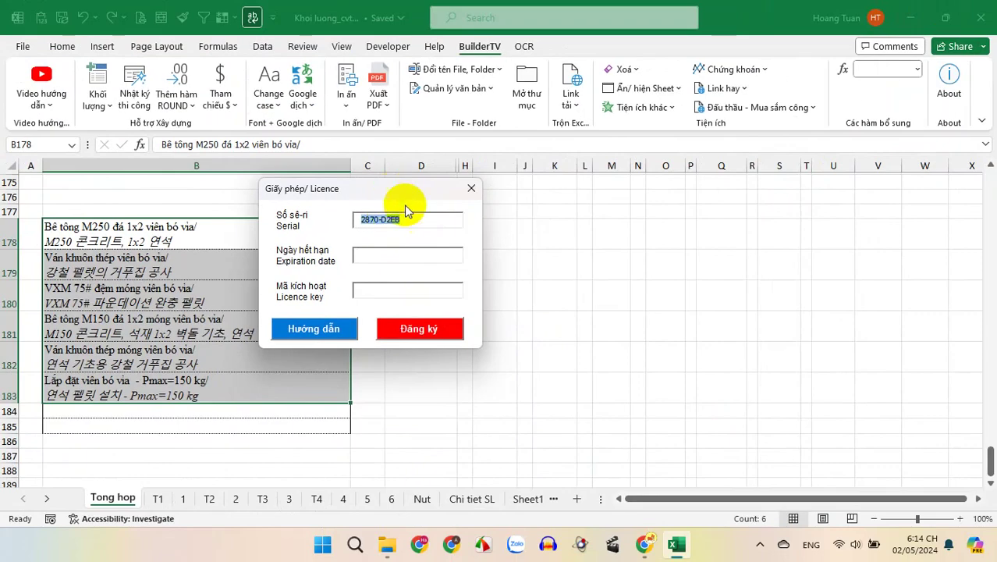
pyautogui.click(650, 555)
# - View the author's contact page in Chrome, then return to the licence Expiration date field (20250502)
pyautogui.click(644, 546)
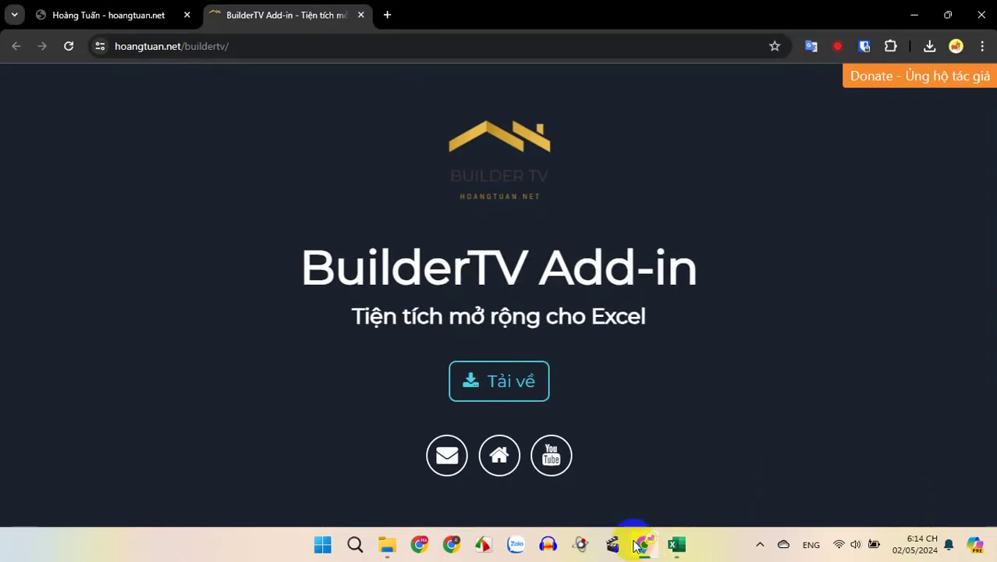
pyautogui.click(145, 30)
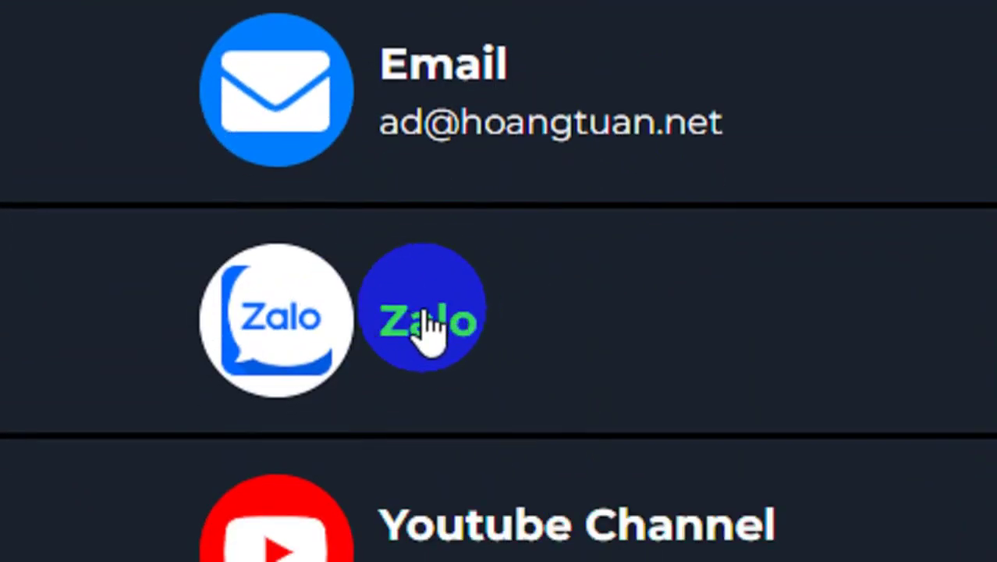
pyautogui.click(219, 47)
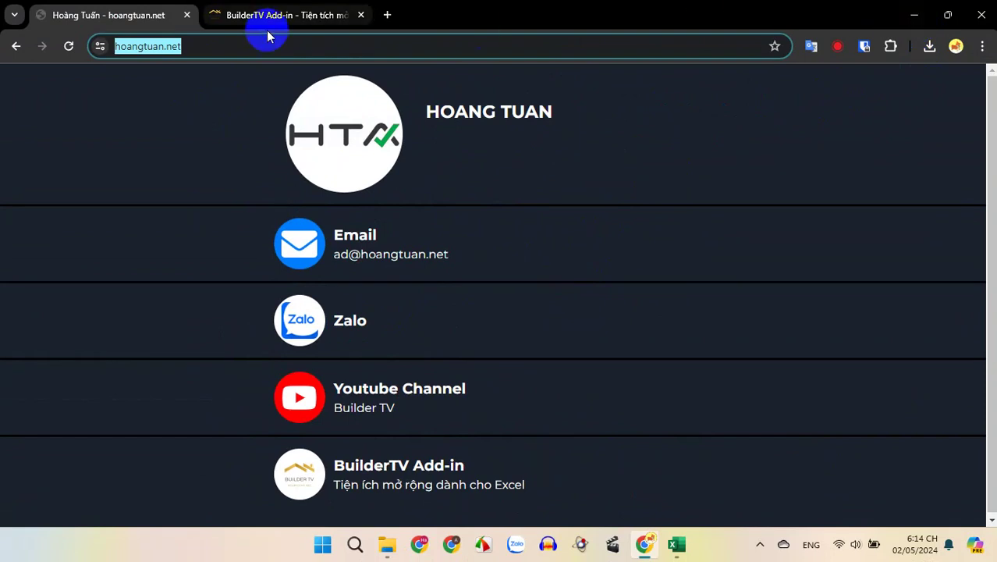
pyautogui.click(916, 25)
pyautogui.click(364, 255)
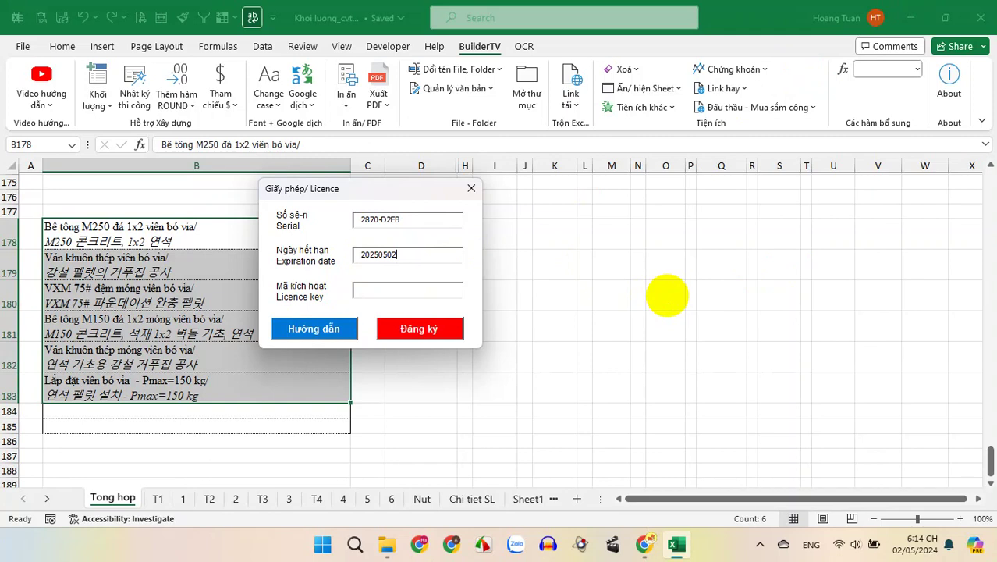
# - Paste the licence key and register BuilderTV, retrying past the error until registration succeeds
pyautogui.click(388, 292)
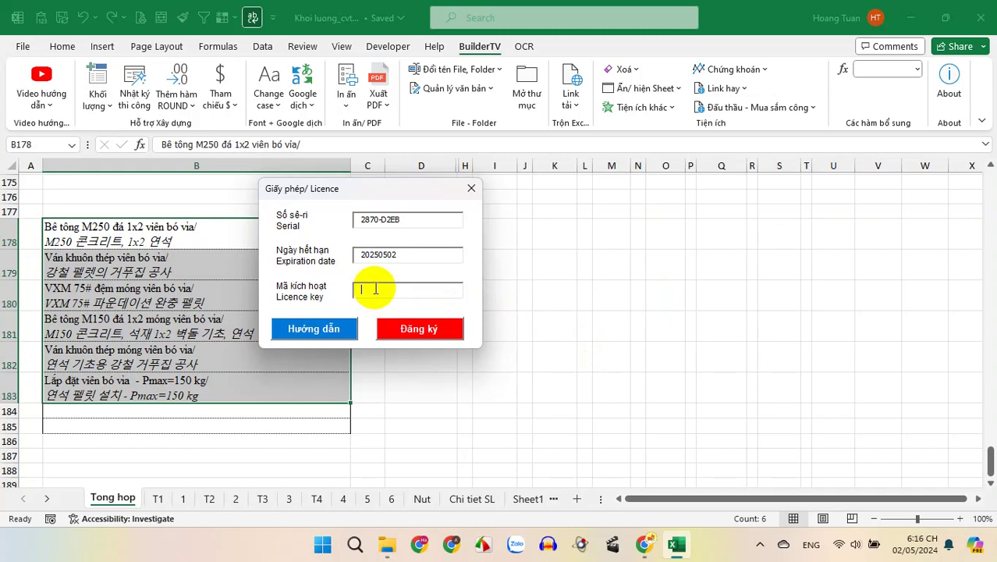
pyautogui.hotkey('ctrl', 'v')
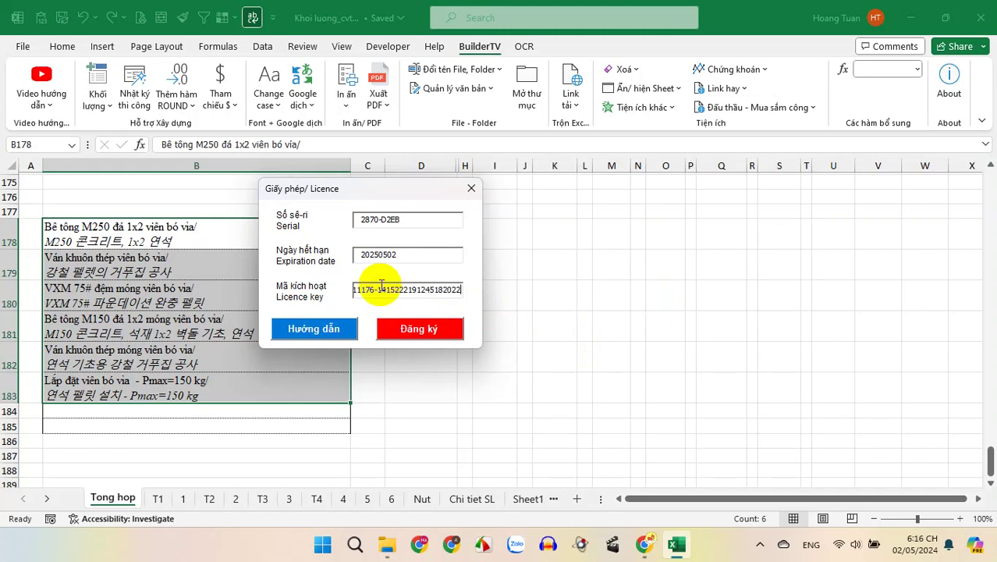
pyautogui.moveTo(421, 290); pyautogui.dragTo(248, 294)
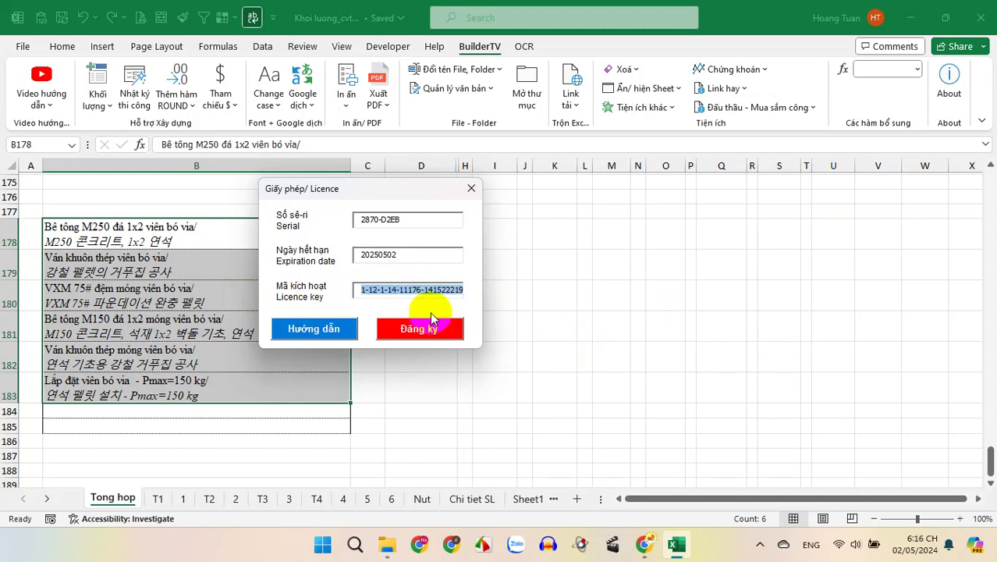
pyautogui.click(419, 288)
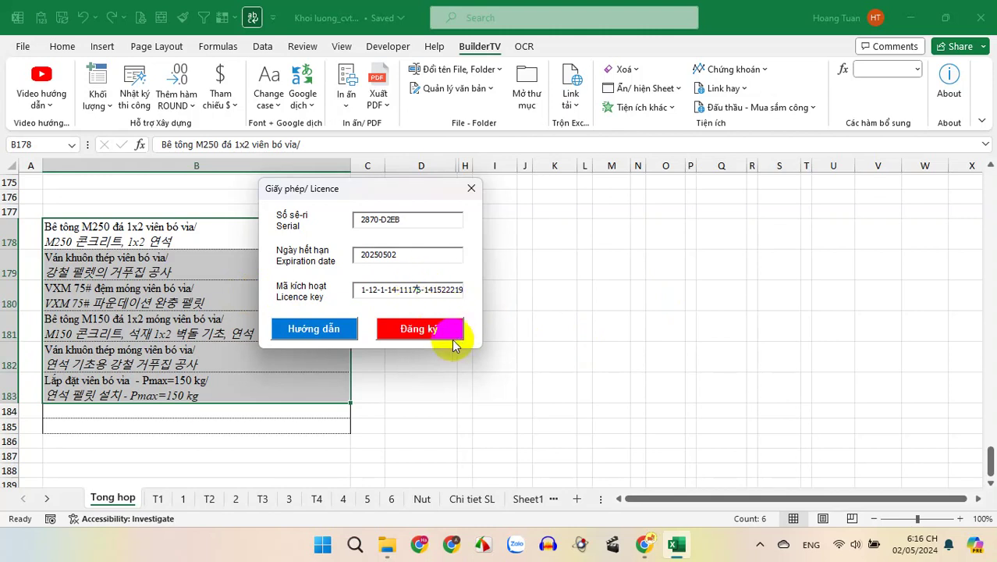
pyautogui.click(426, 332)
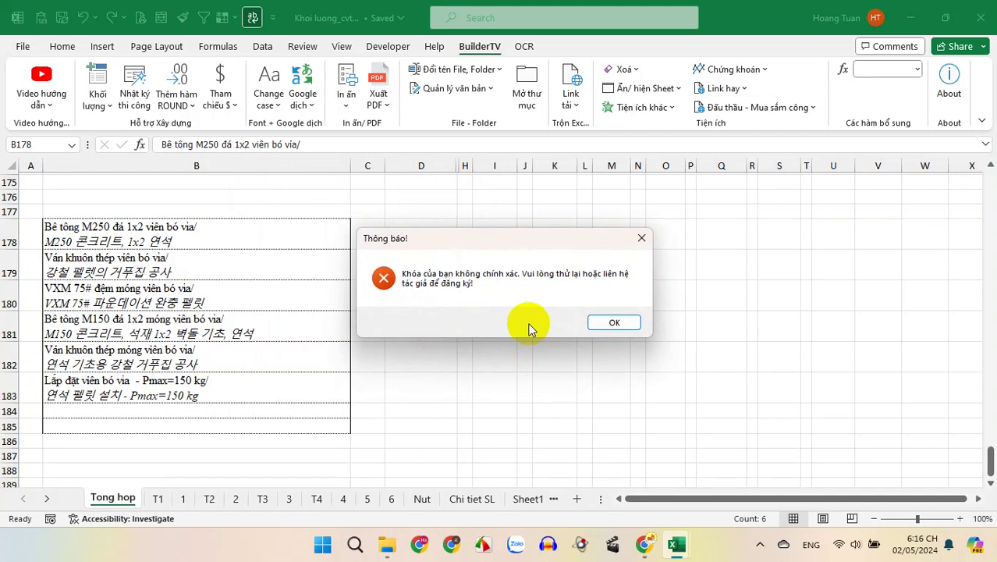
pyautogui.press('Return')
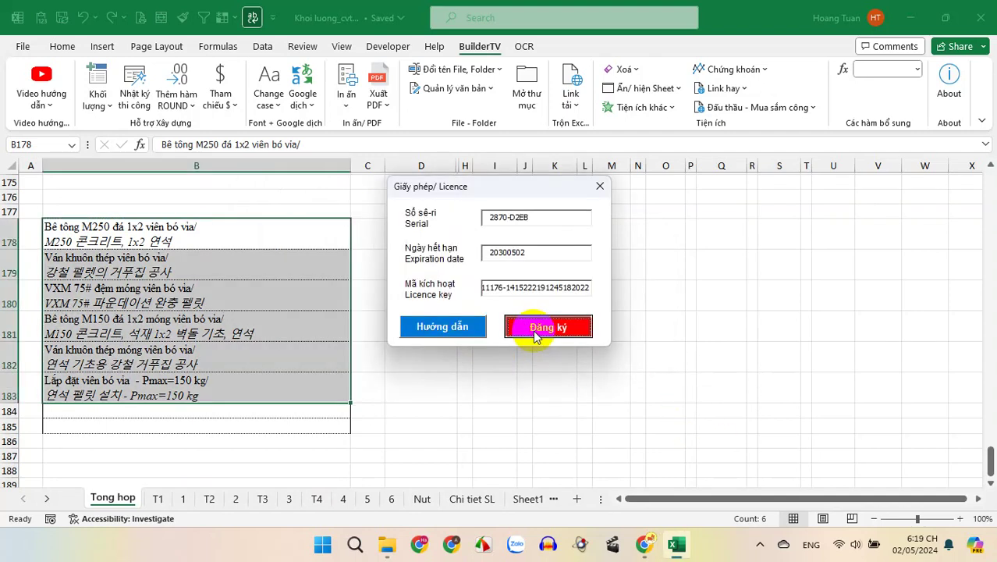
pyautogui.click(533, 332)
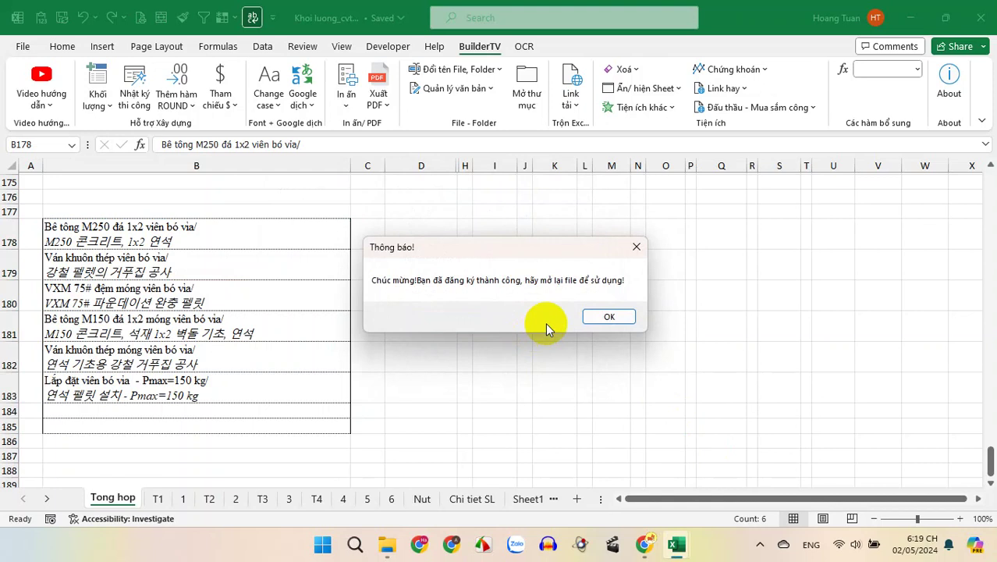
pyautogui.click(608, 315)
# - Select the descriptions in B178:B183 and convert them to UPPERCASE
pyautogui.click(453, 294)
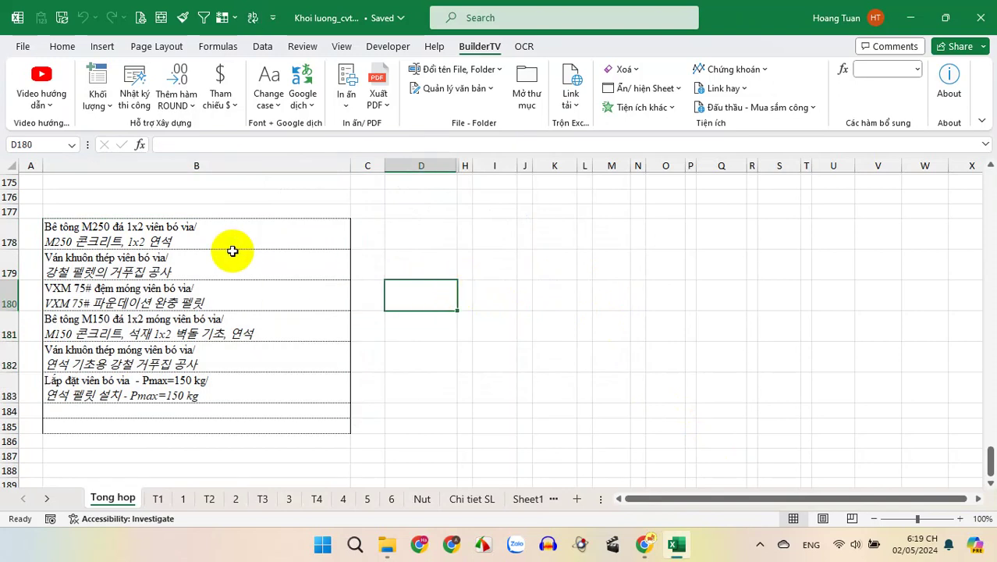
pyautogui.click(236, 229)
pyautogui.moveTo(238, 227); pyautogui.dragTo(251, 390)
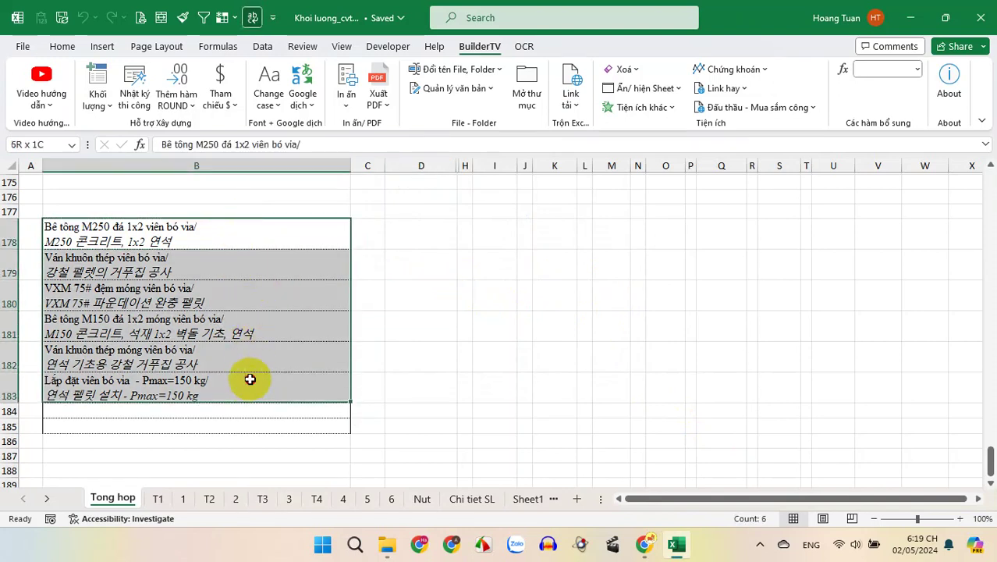
pyautogui.click(277, 112)
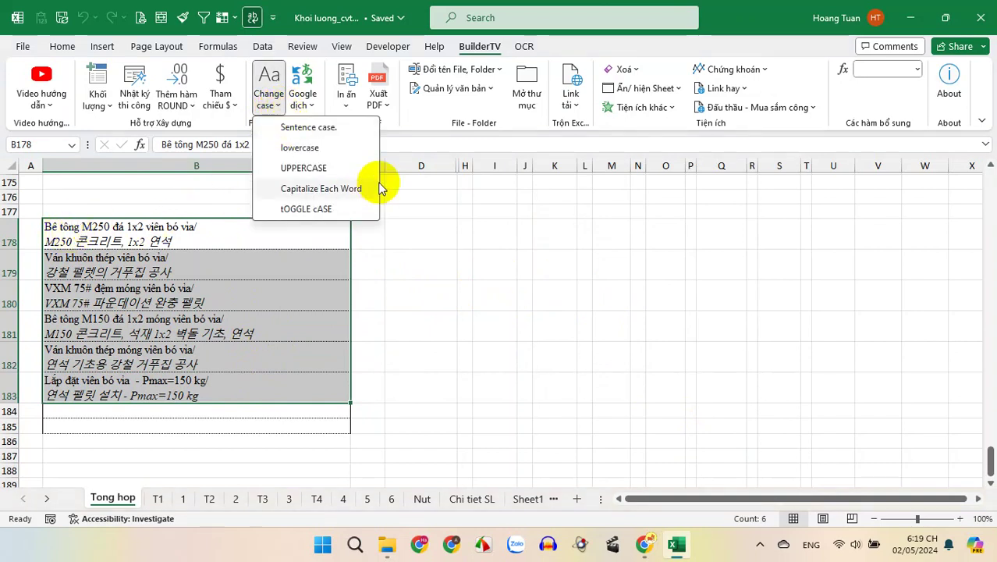
pyautogui.click(320, 172)
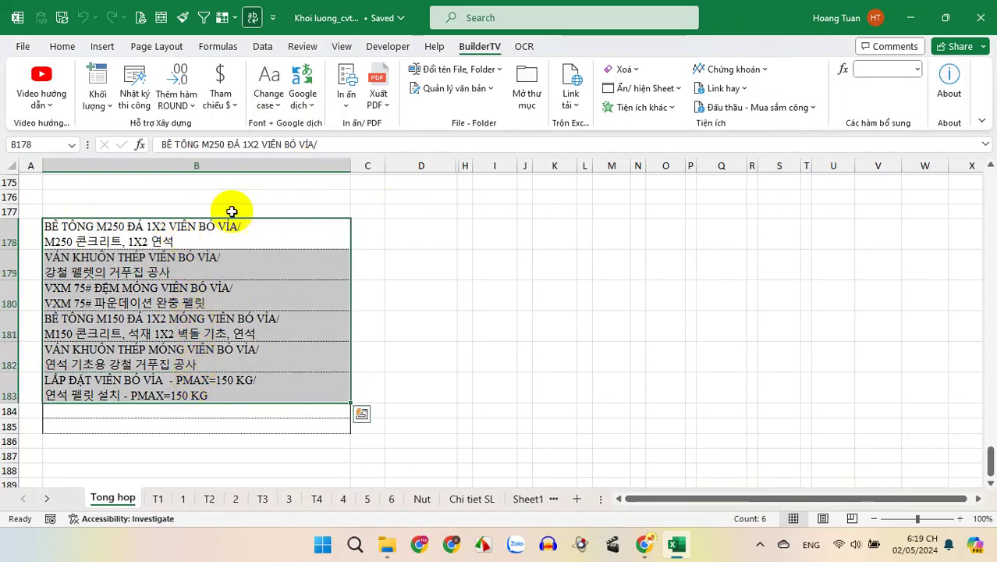
# - Try lowercase and Capitalize Each Word, then settle on Sentence case
pyautogui.click(275, 109)
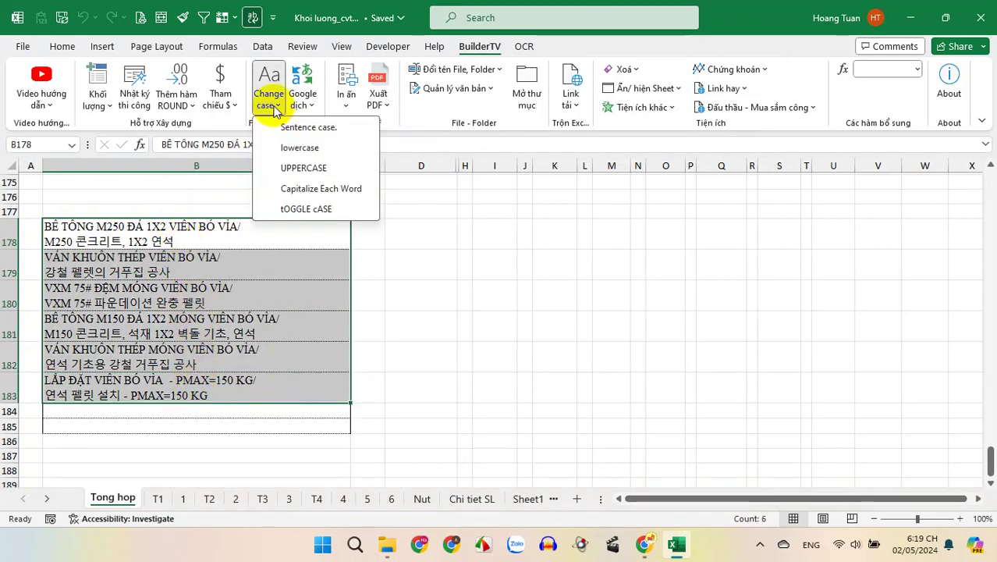
pyautogui.click(294, 147)
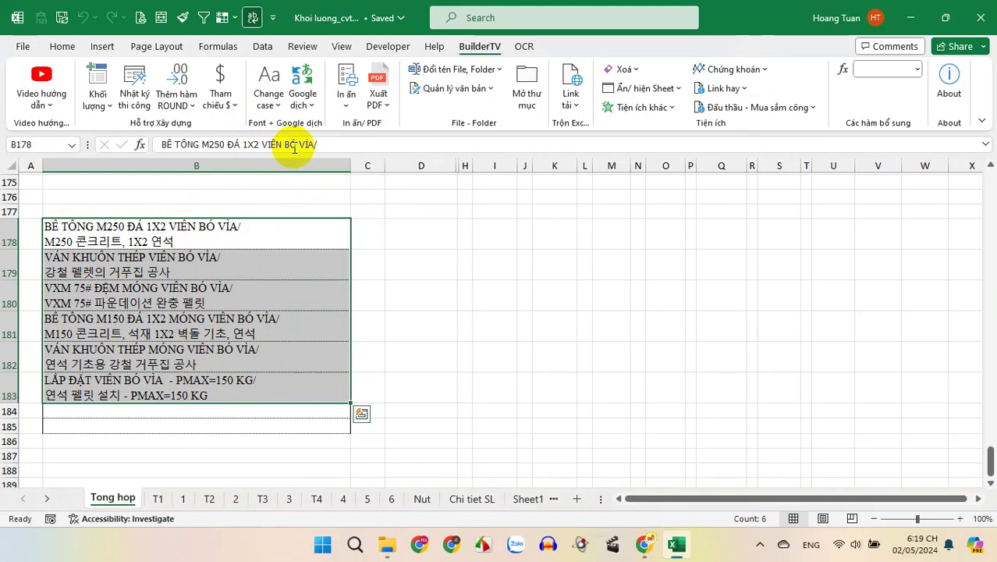
pyautogui.click(269, 100)
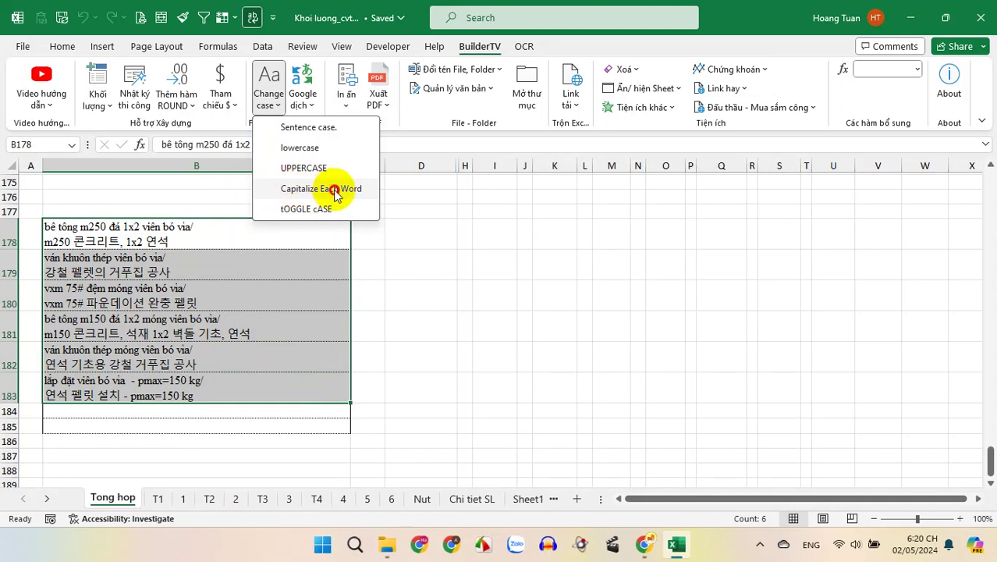
pyautogui.click(334, 188)
pyautogui.click(268, 100)
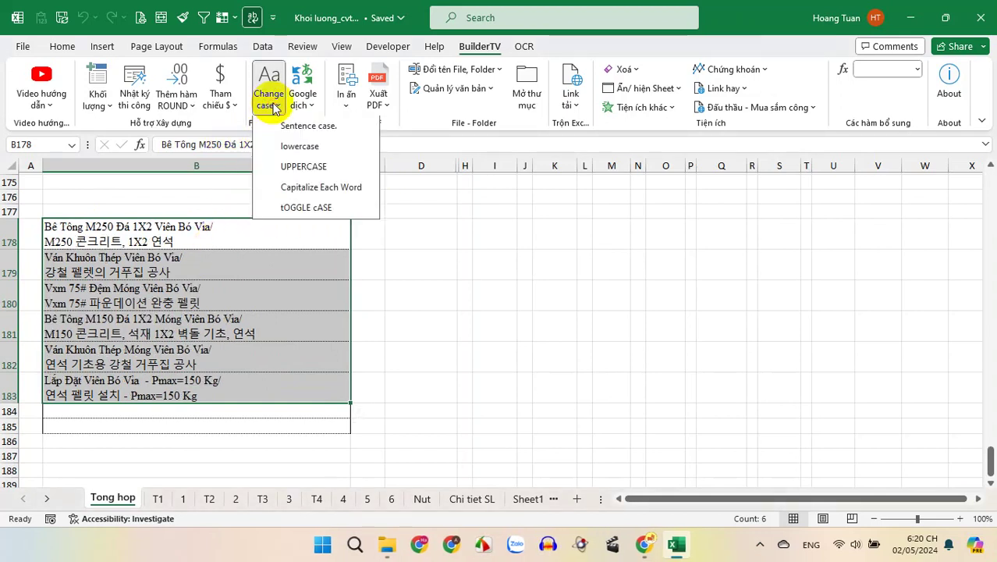
pyautogui.click(298, 130)
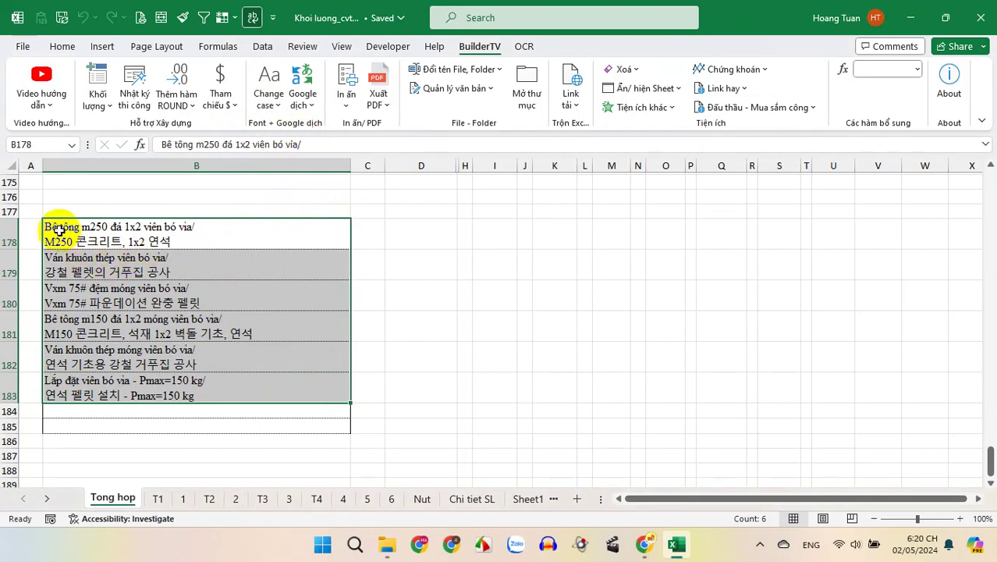
# - Select the item descriptions in B178:B183
pyautogui.click(184, 244)
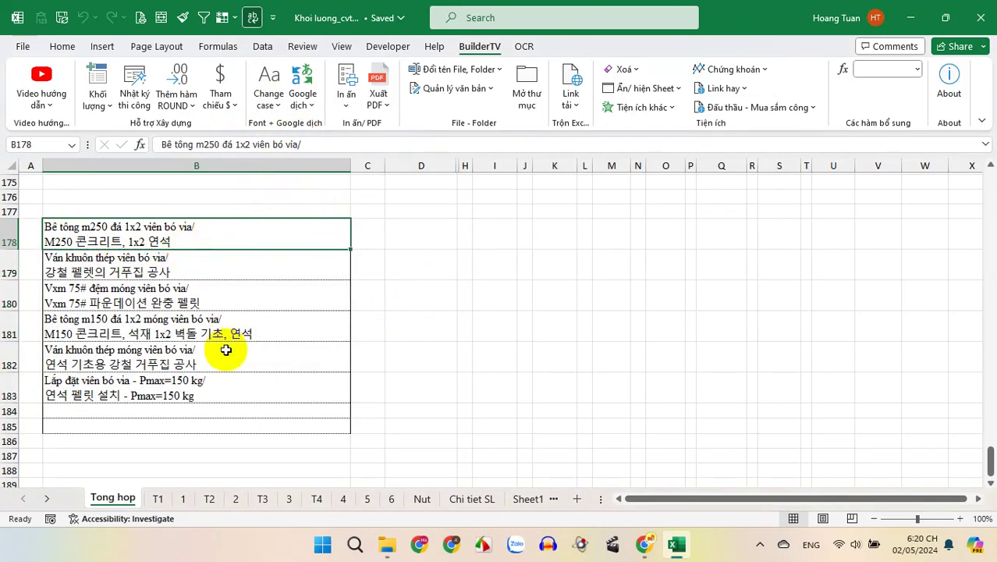
pyautogui.click(226, 350)
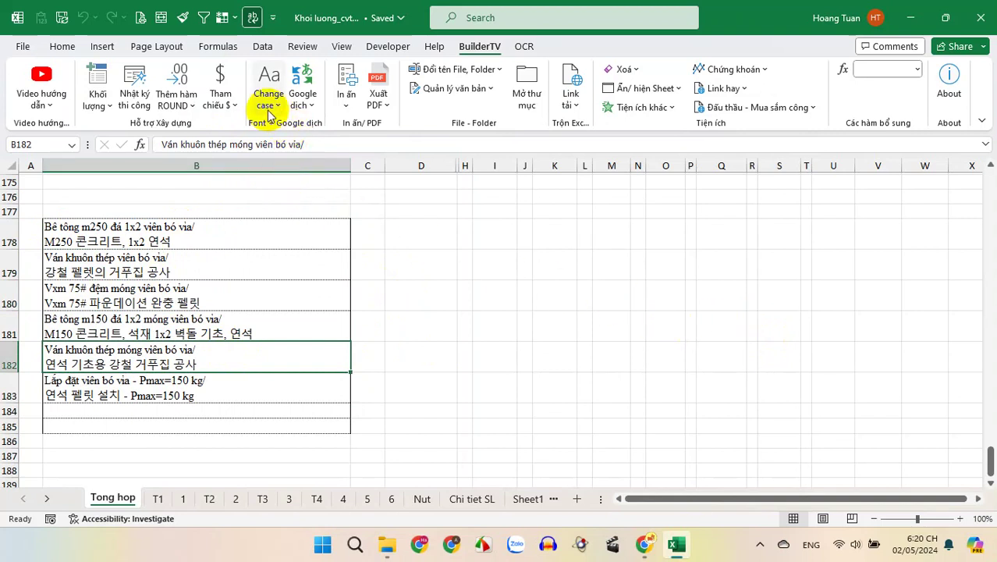
pyautogui.click(465, 295)
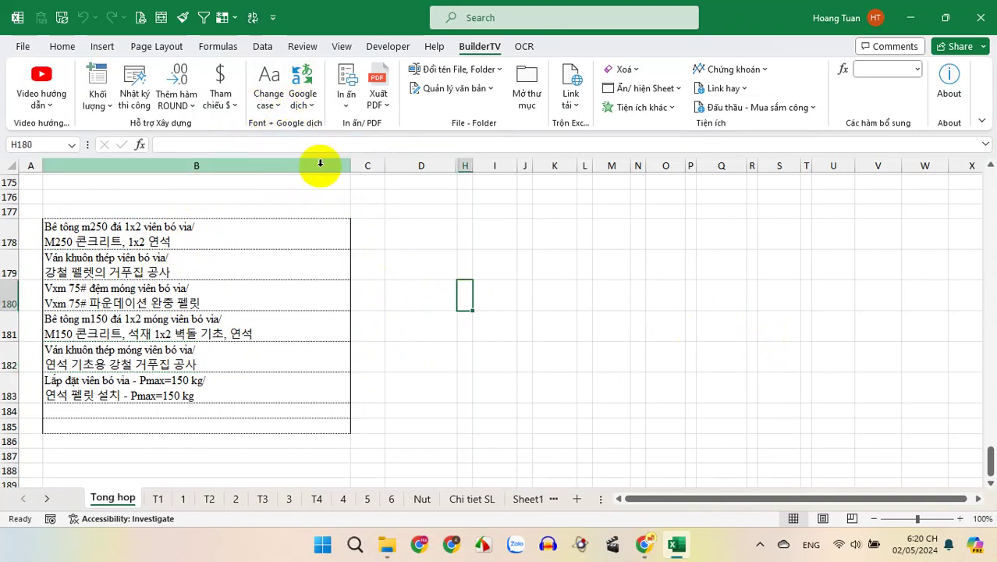
pyautogui.click(310, 107)
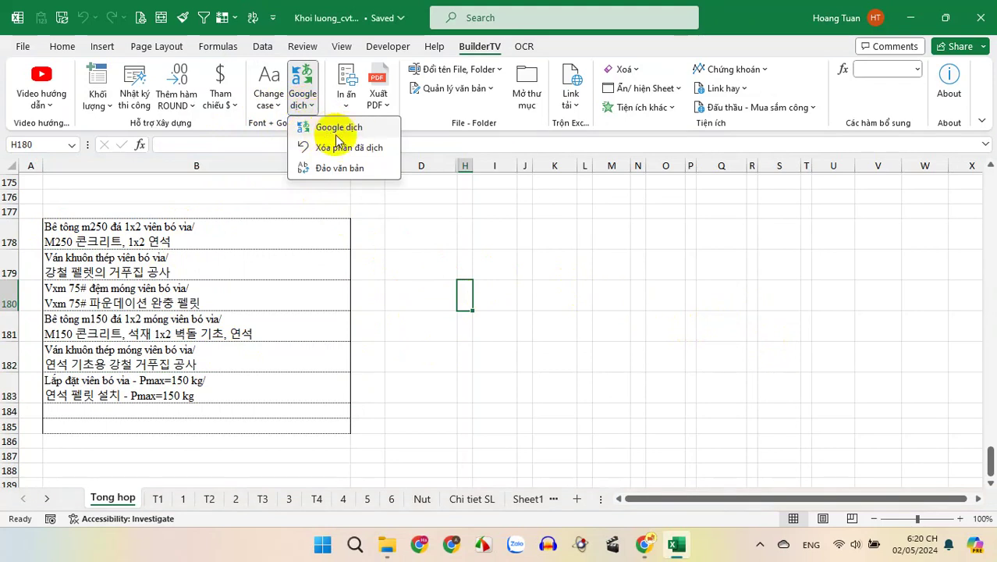
pyautogui.click(152, 175)
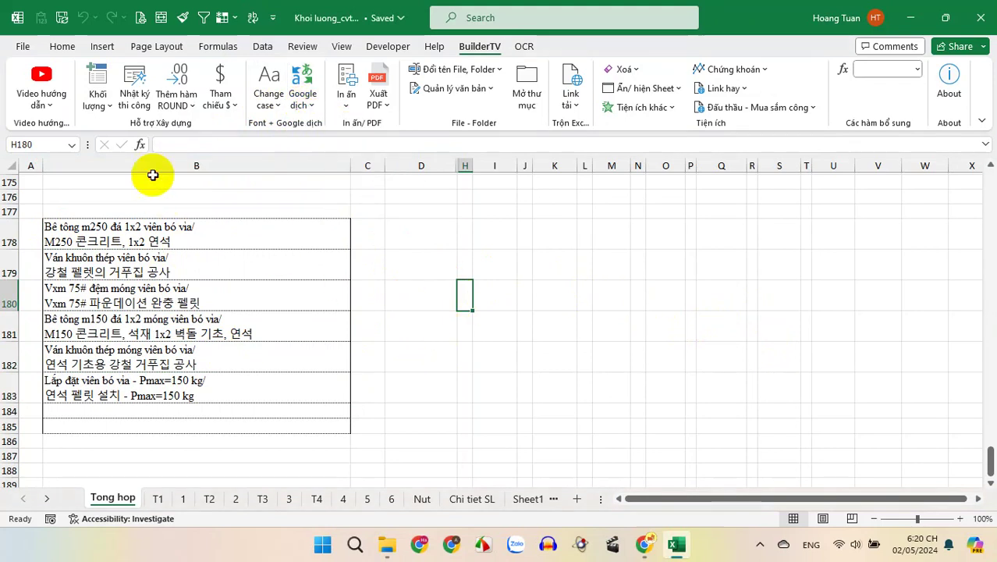
pyautogui.scroll(-2, 402, 293)
pyautogui.scroll(2, 402, 293)
pyautogui.moveTo(207, 237); pyautogui.dragTo(236, 389)
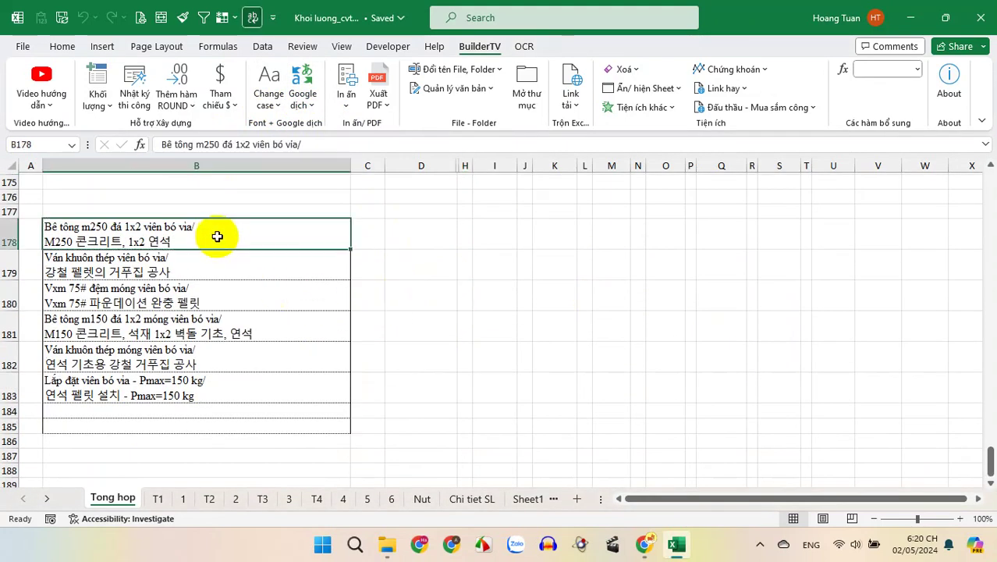
# - Strip the Korean translations with Google dịch > Xóa phần đã dịch, leaving the Vietnamese text
pyautogui.click(313, 105)
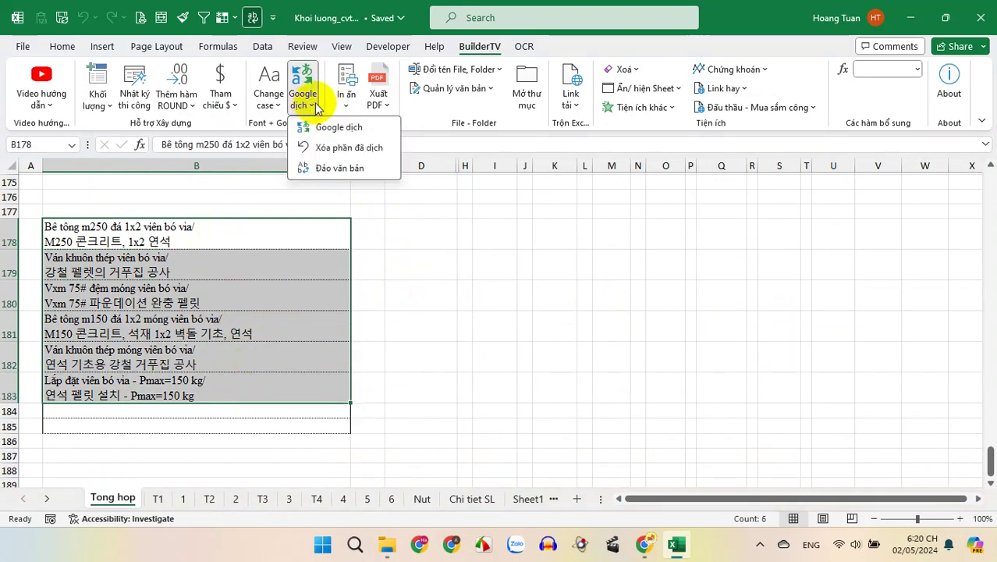
pyautogui.click(338, 150)
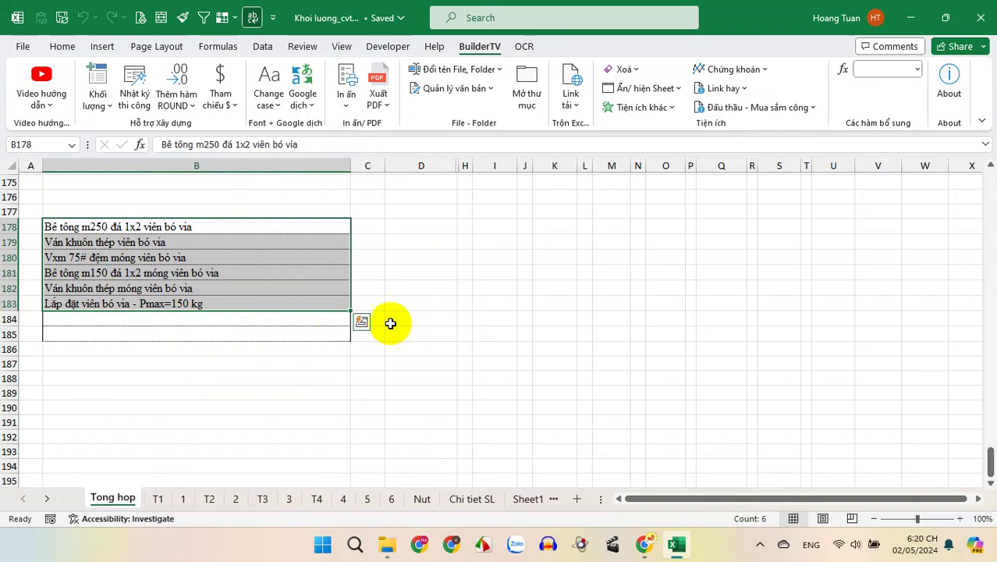
pyautogui.click(390, 320)
pyautogui.click(406, 227)
# - Widen column D and enter =gdich(B178;"vi";"ja") in D178 for the Japanese translation
pyautogui.moveTo(450, 169); pyautogui.dragTo(752, 167)
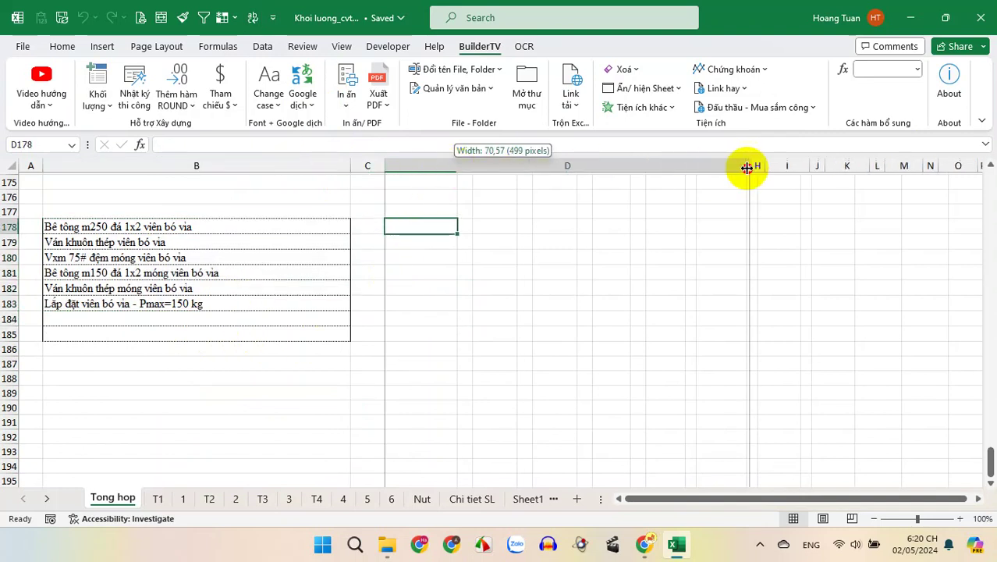
pyautogui.write('=g')
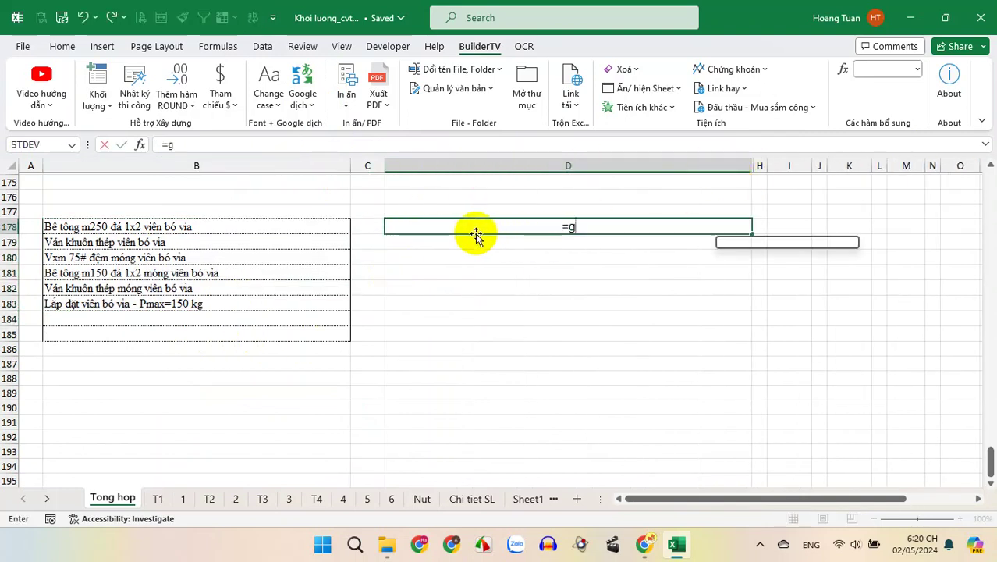
pyautogui.write('dich')
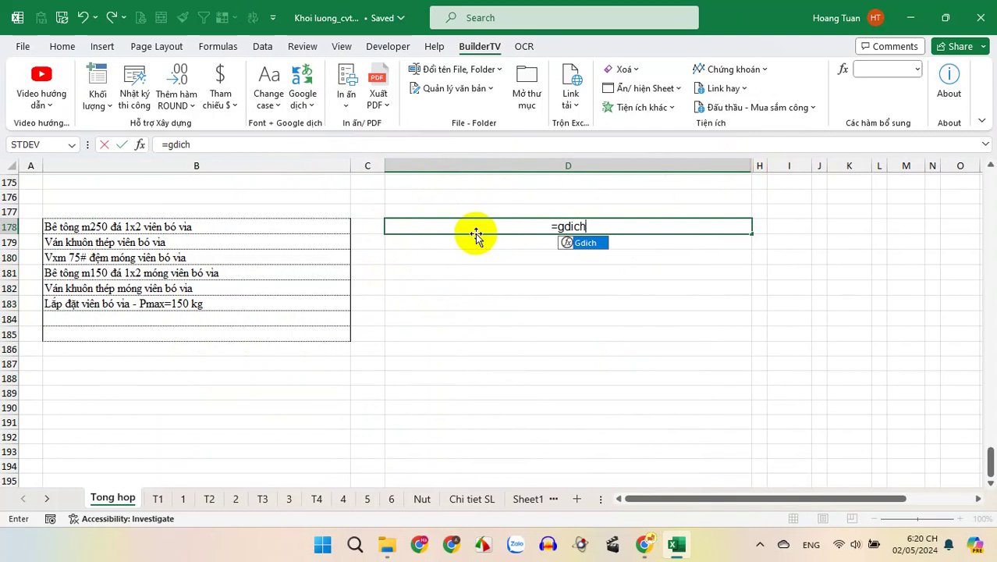
pyautogui.write('(')
pyautogui.press('Left')
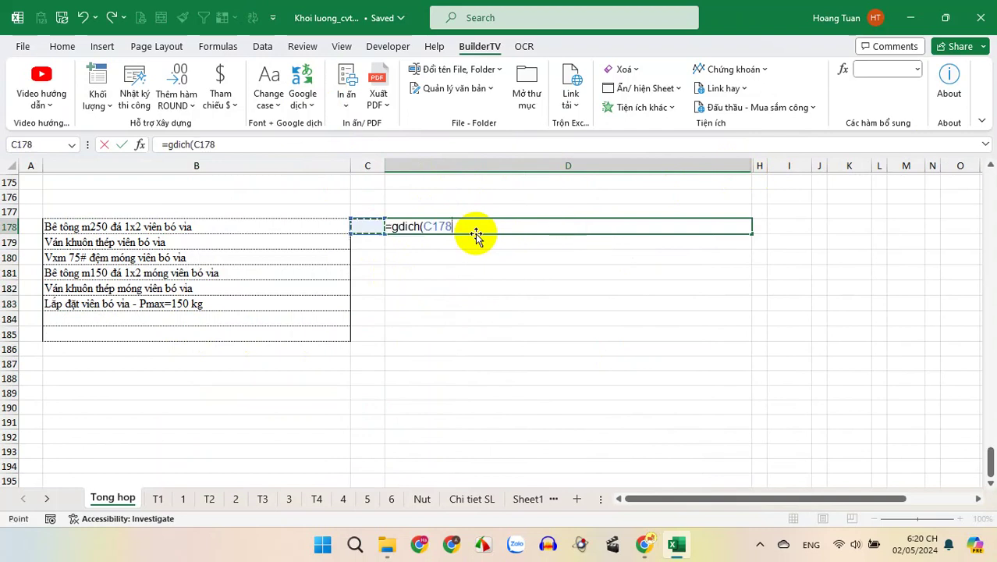
pyautogui.press('Left')
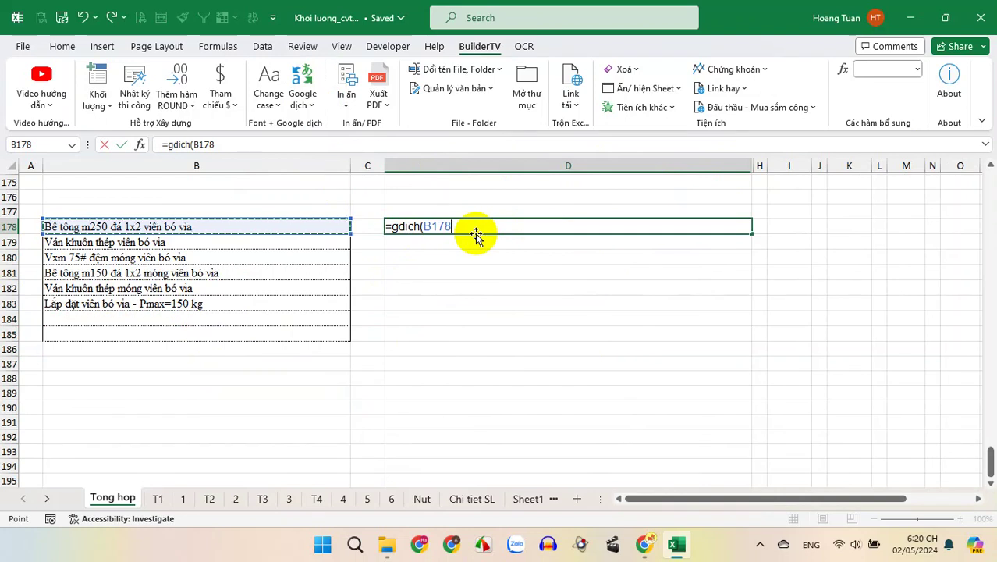
pyautogui.write(';"vi";"ja')
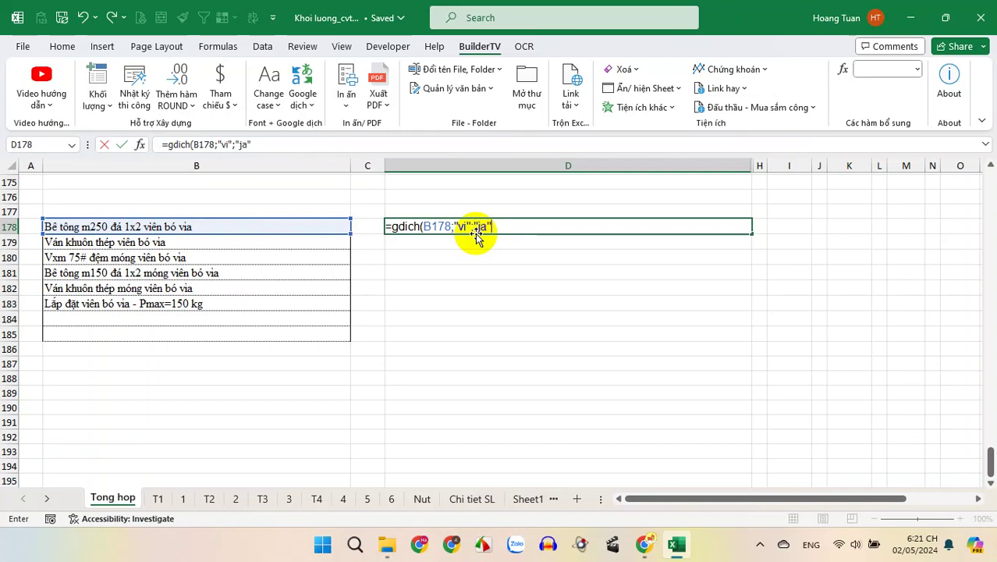
pyautogui.write(')')
pyautogui.press('Return')
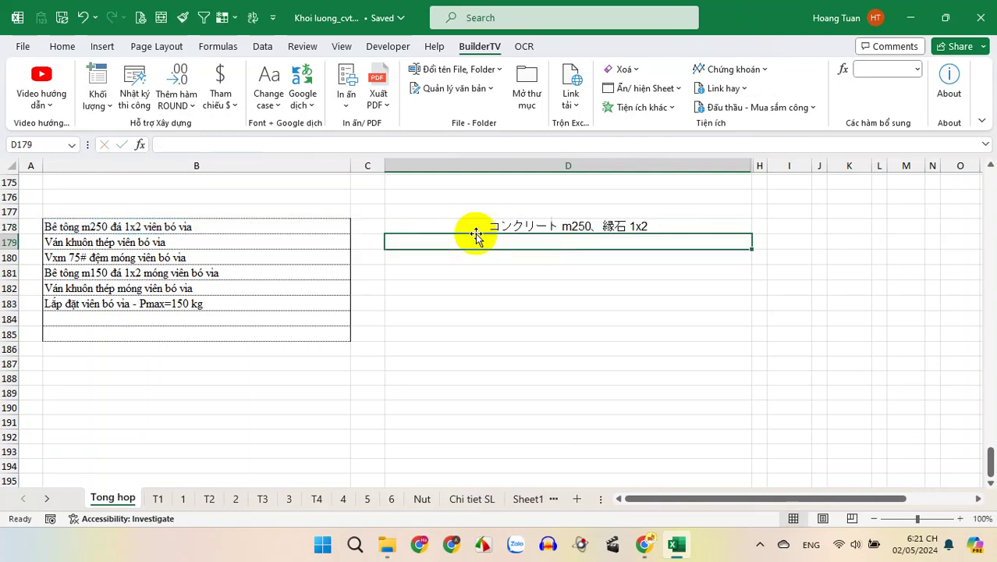
# - Copy the D178 formula into D179 and delete its "vi" source-language argument
pyautogui.click(529, 226)
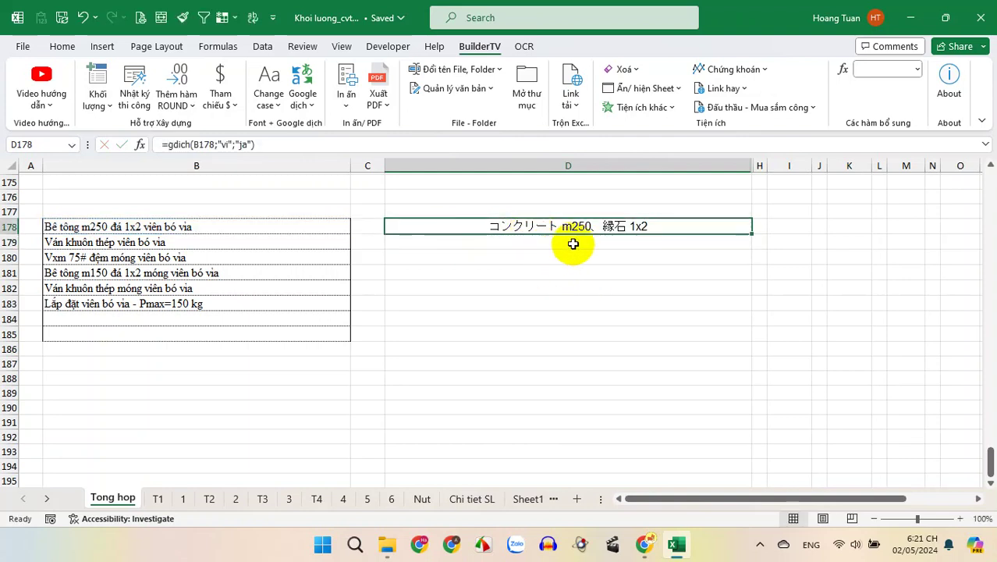
pyautogui.moveTo(752, 233); pyautogui.dragTo(752, 248)
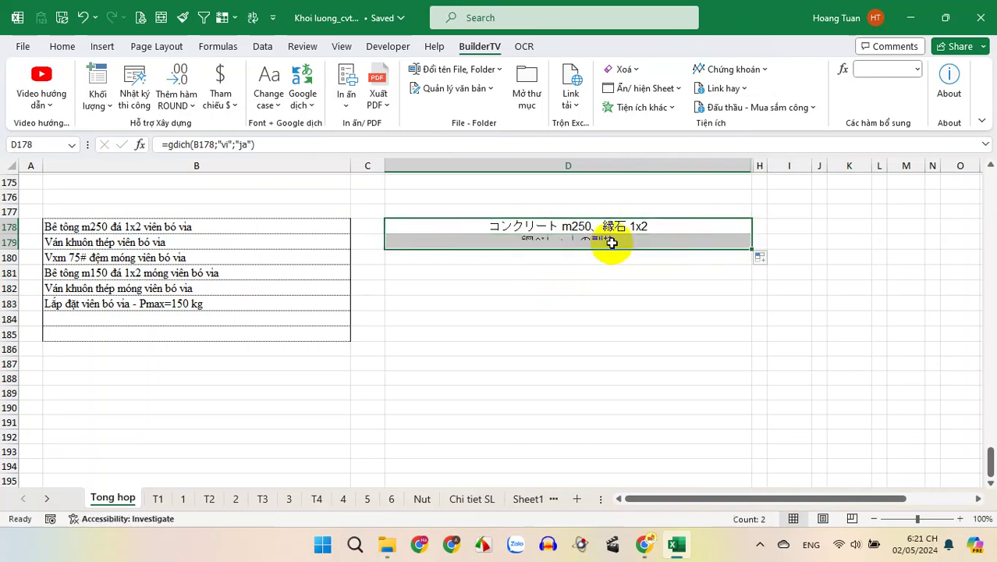
pyautogui.click(578, 243)
pyautogui.doubleClick(494, 244)
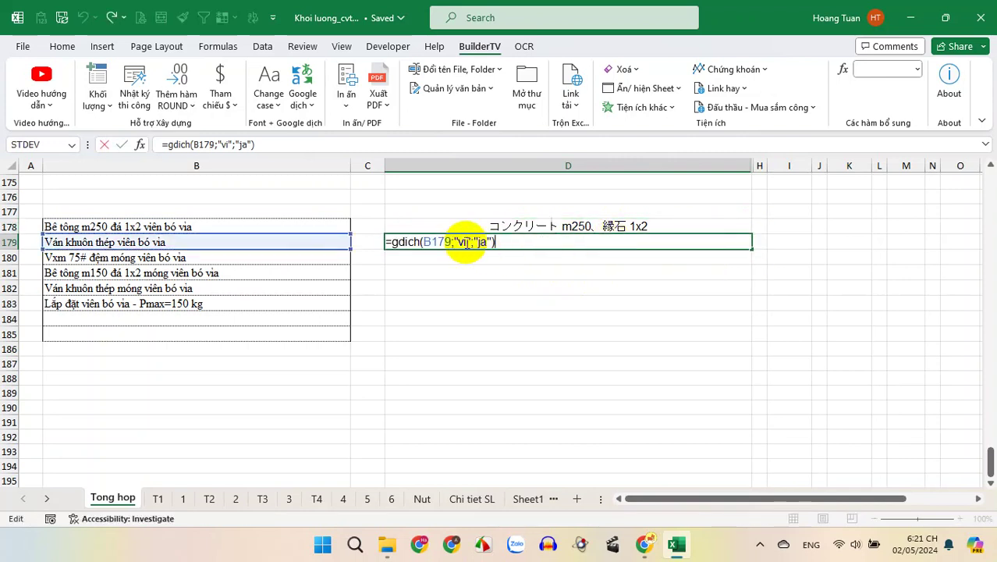
pyautogui.moveTo(472, 242); pyautogui.dragTo(462, 242)
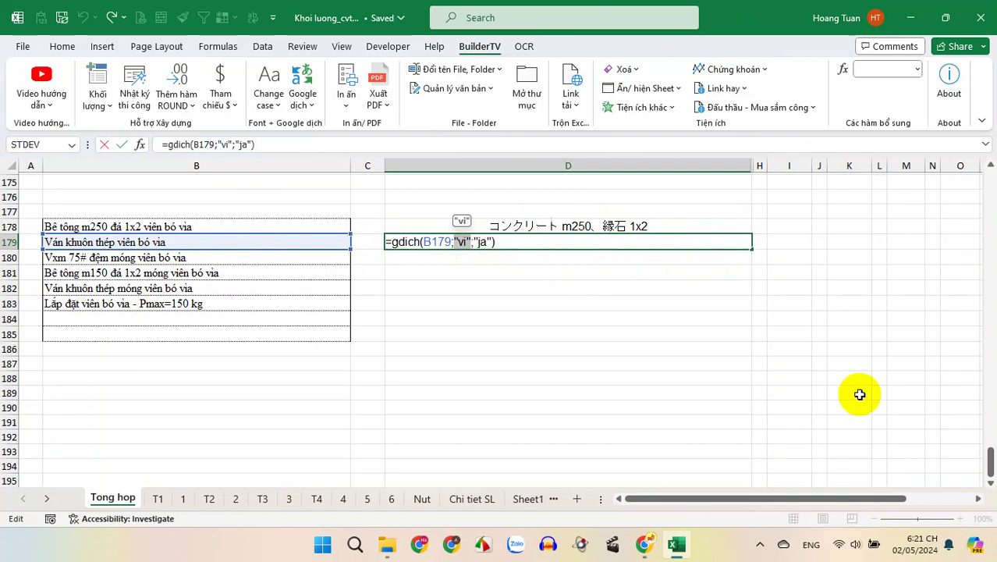
pyautogui.press('BackSpace')
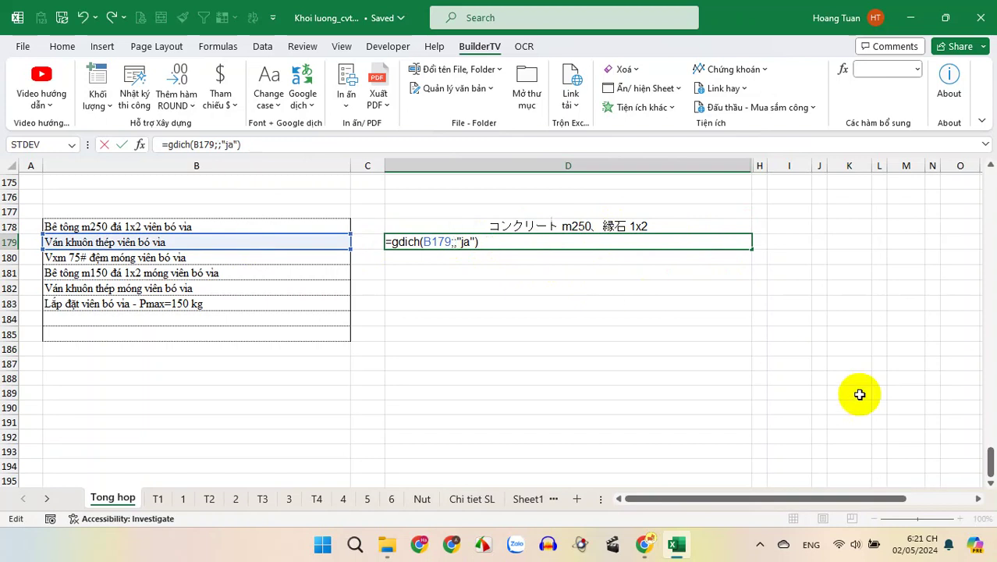
pyautogui.press('Return')
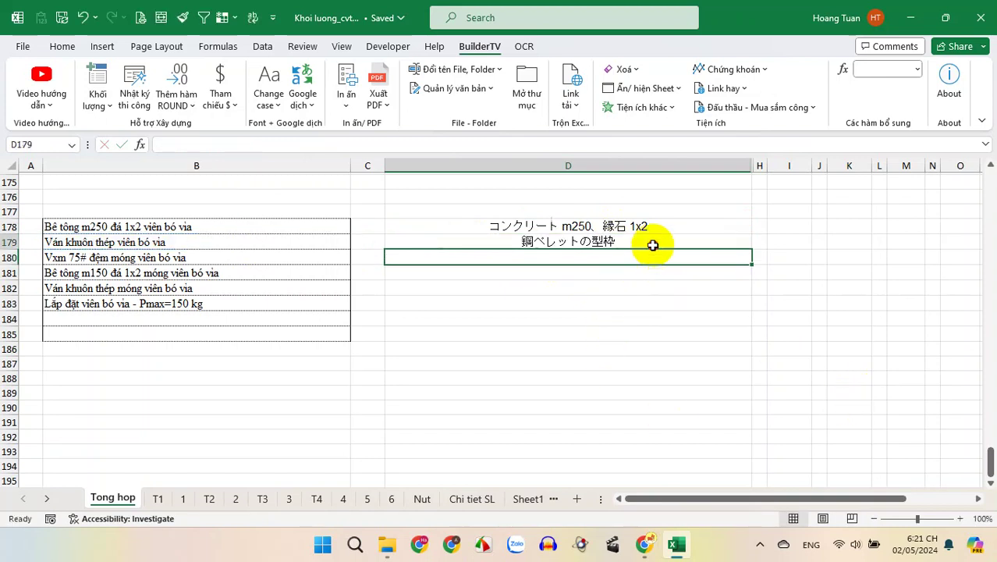
# - Fill the formula down to D180 and change its target language to "fr" for French
pyautogui.click(654, 245)
pyautogui.moveTo(752, 249); pyautogui.dragTo(748, 265)
pyautogui.doubleClick(624, 257)
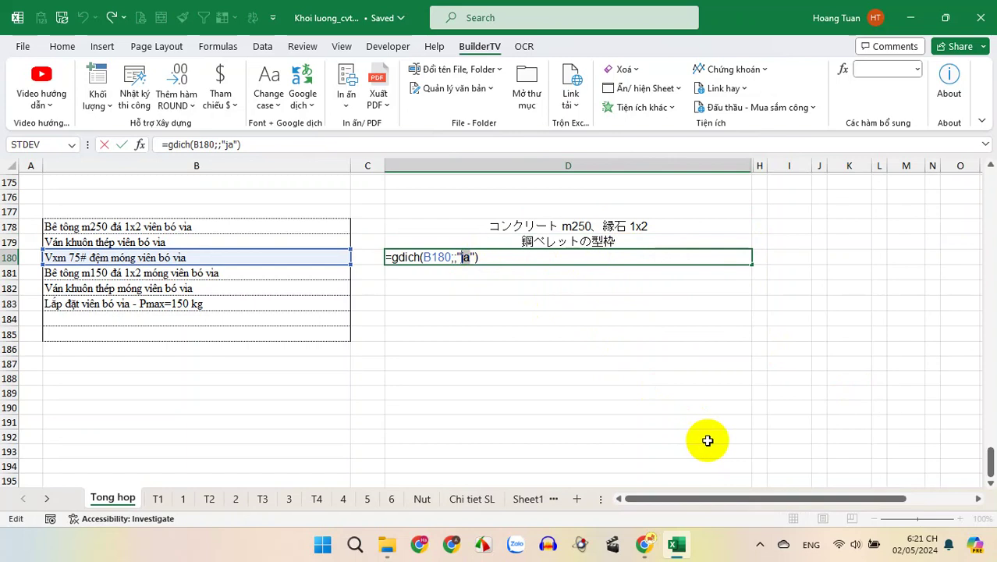
pyautogui.write('fr')
pyautogui.hotkey('ctrl', 'Return')
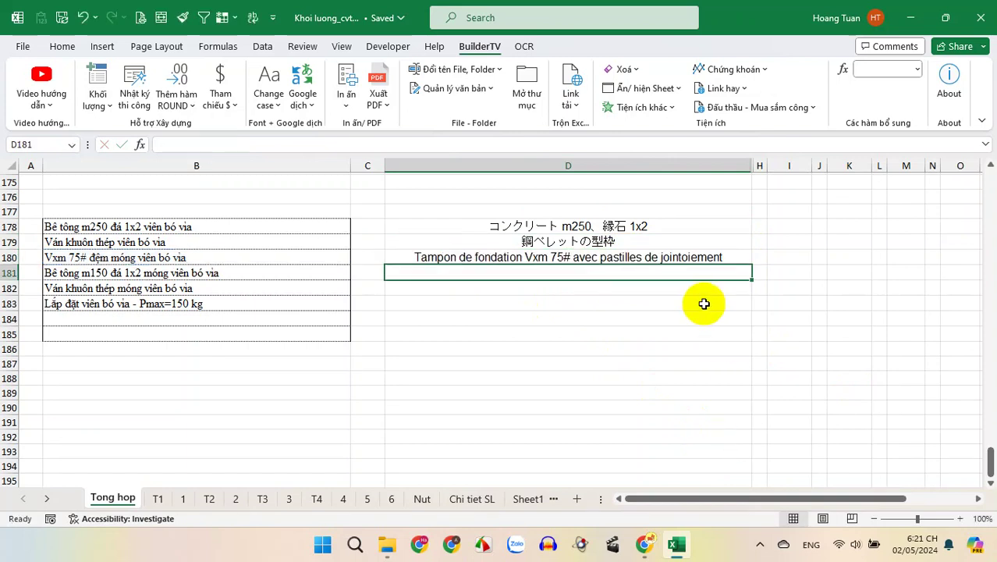
pyautogui.click(641, 316)
pyautogui.click(639, 263)
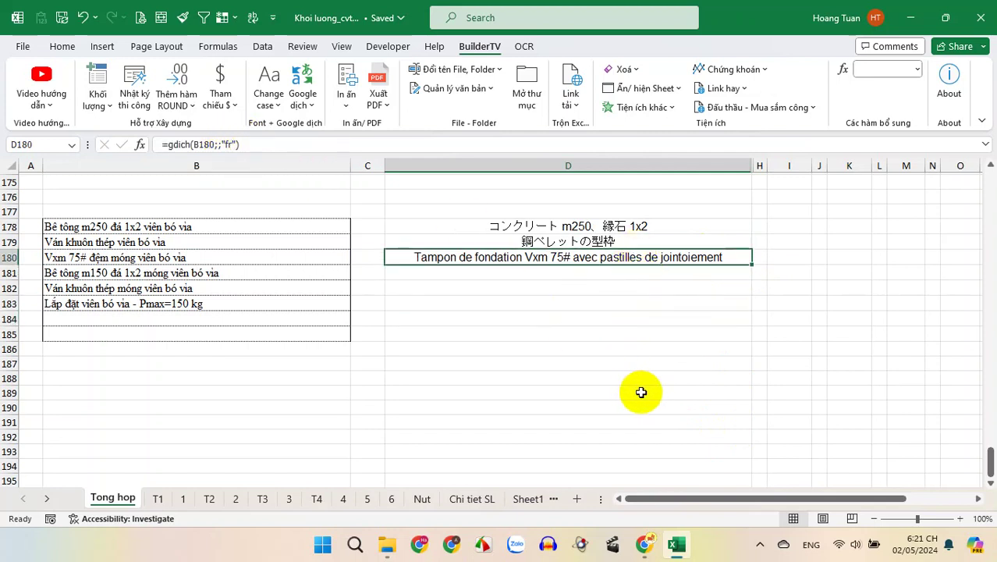
pyautogui.moveTo(645, 545)
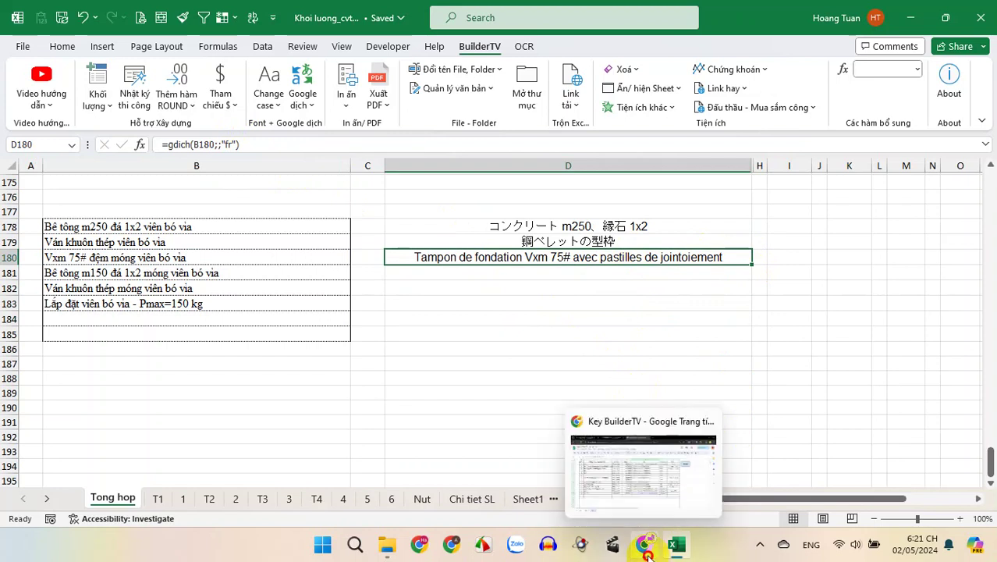
# - Open the 'Bảng code ngôn ngữ Google dịch' sheet from Drive's AddinBuilderTV folder
pyautogui.click(617, 460)
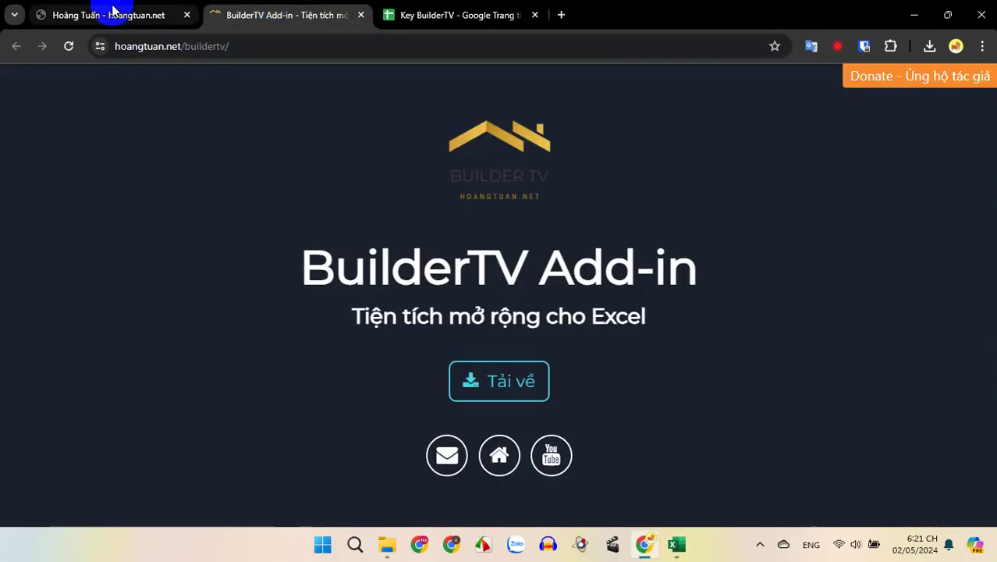
pyautogui.click(506, 396)
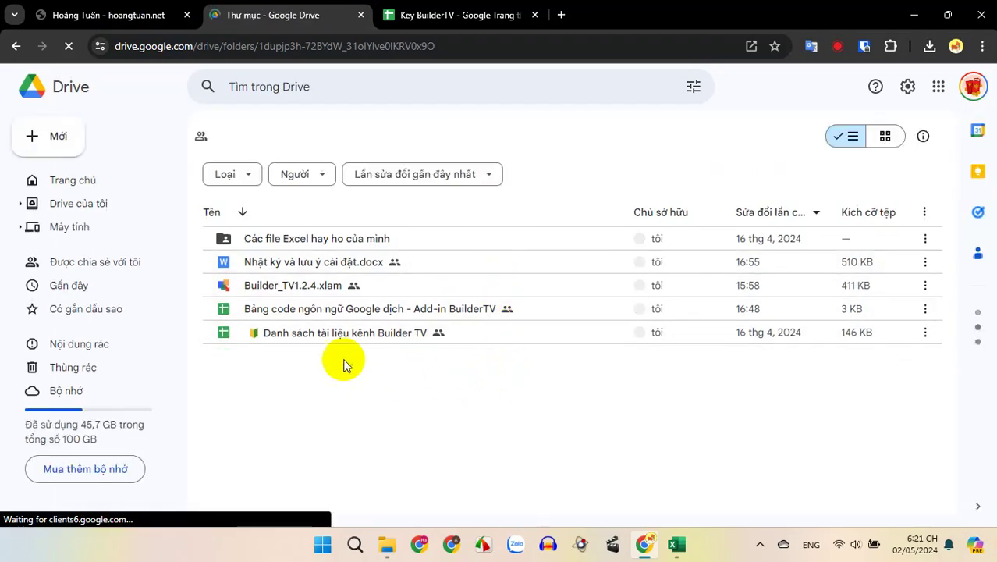
pyautogui.click(339, 309)
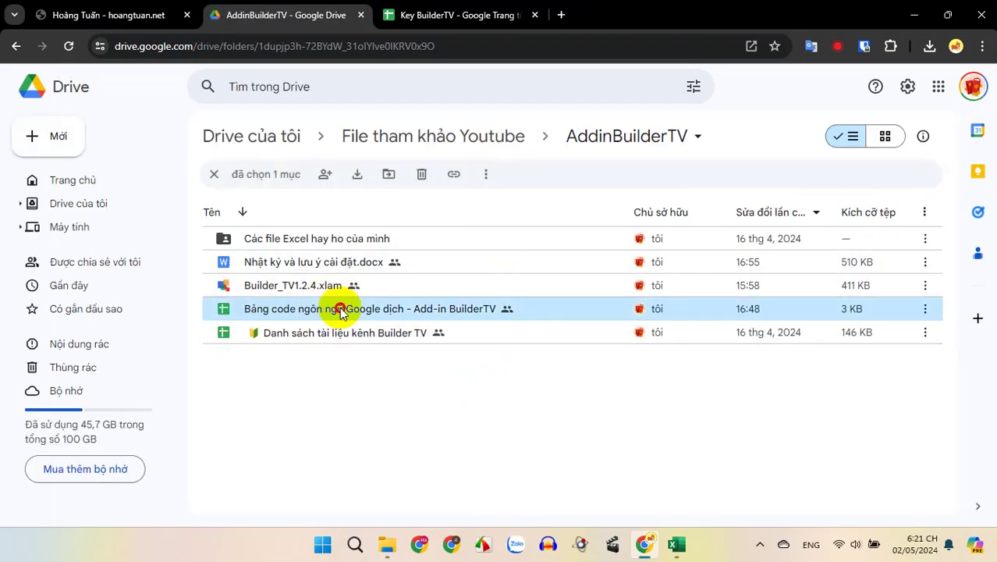
pyautogui.doubleClick(339, 308)
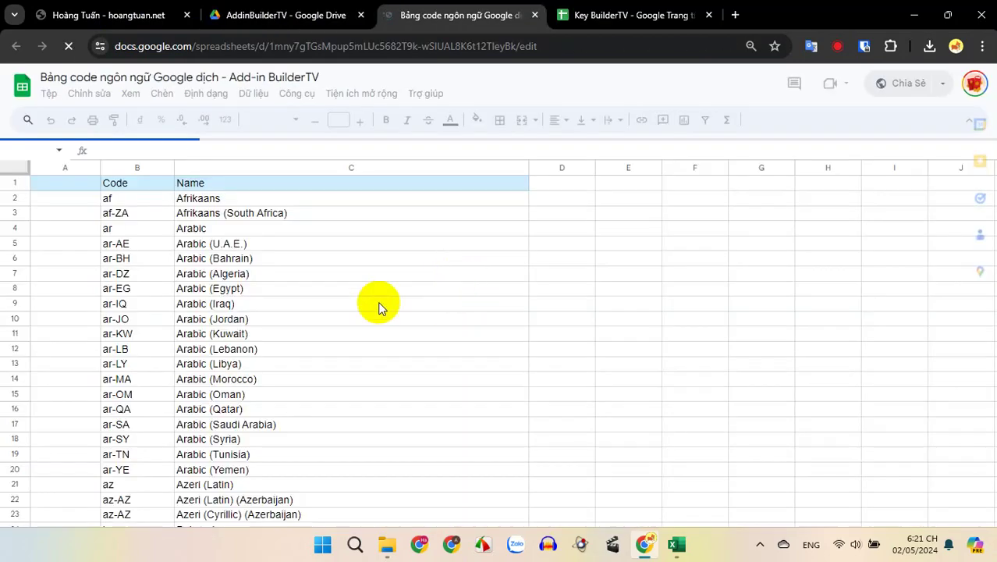
# - Find "el" as Greek's code in the language list, then minimize Chrome back to Excel
pyautogui.click(121, 228)
pyautogui.scroll(-6, 238, 295)
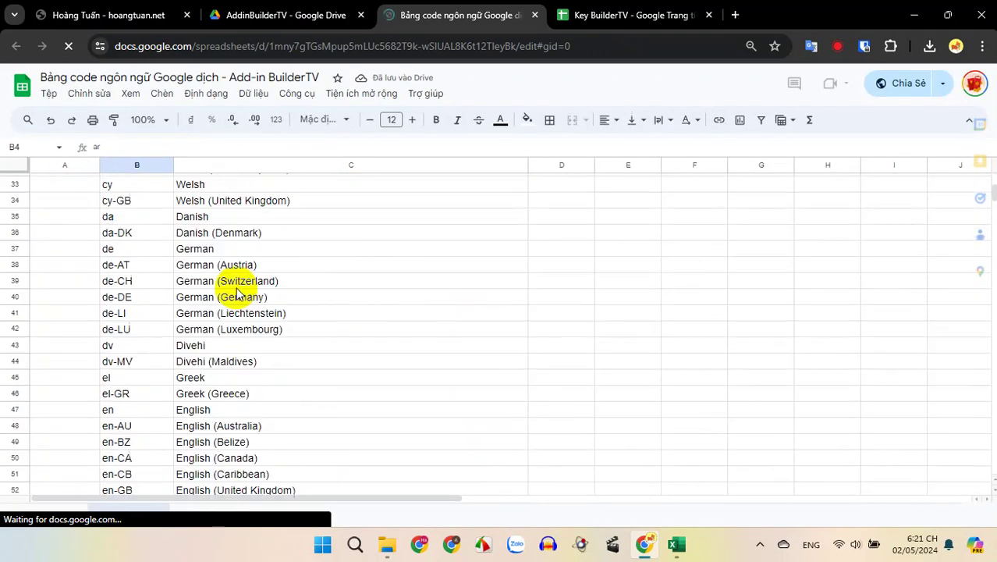
pyautogui.scroll(-2, 242, 289)
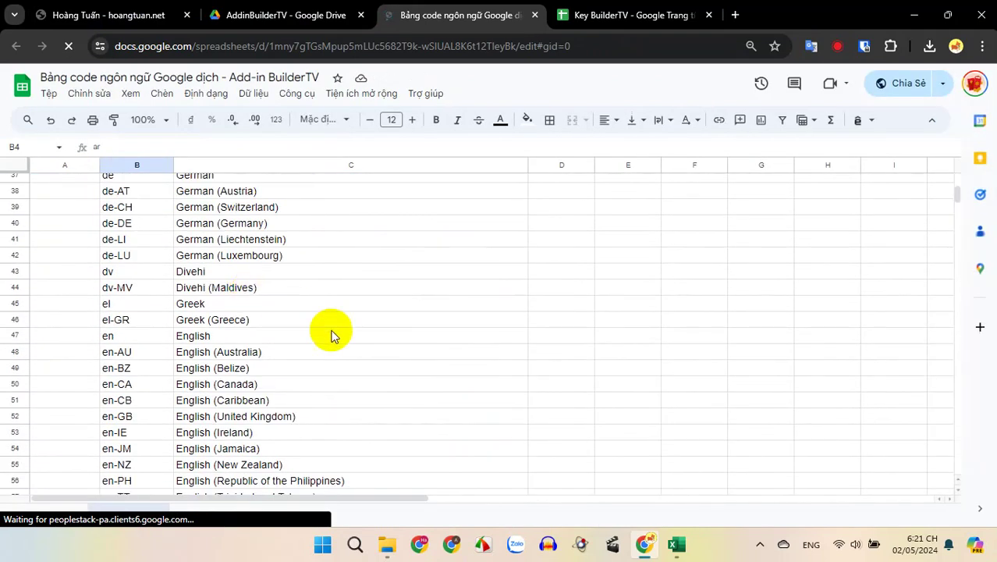
pyautogui.click(121, 320)
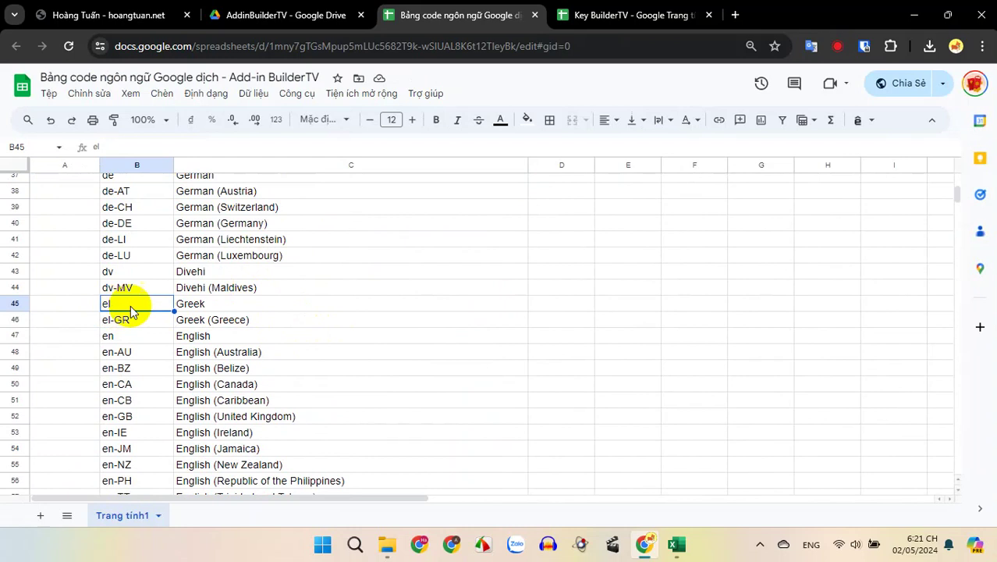
pyautogui.click(920, 17)
# - Paste the formula into D181 and change its language code to "el" for Greek
pyautogui.click(541, 273)
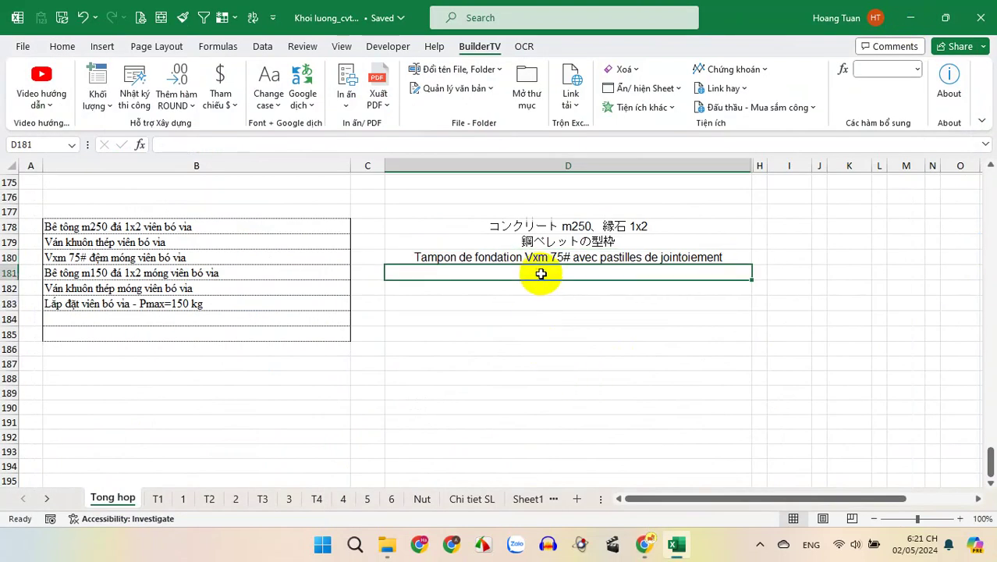
pyautogui.write('=gdich(B181;;"fr")')
pyautogui.doubleClick(561, 272)
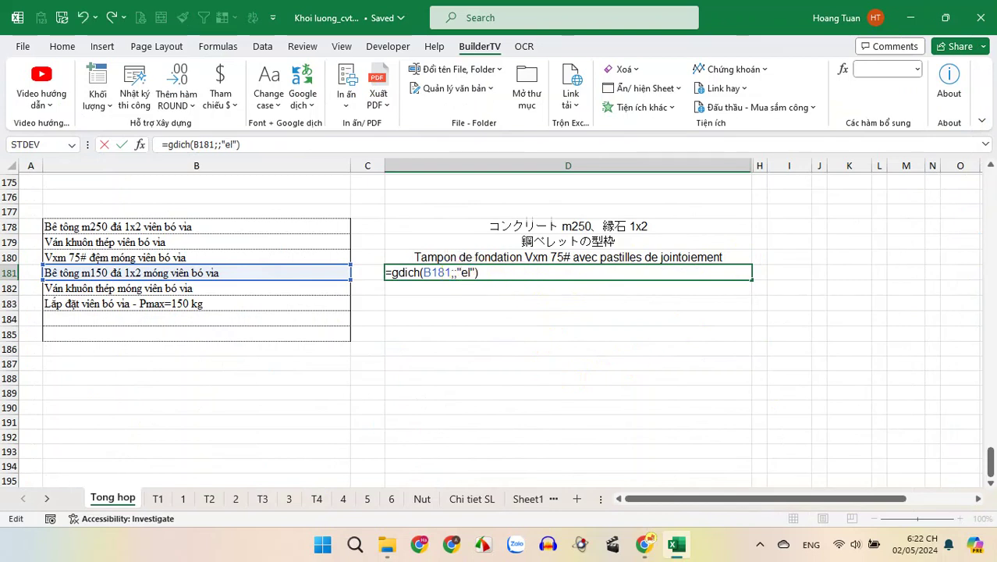
pyautogui.press('Return')
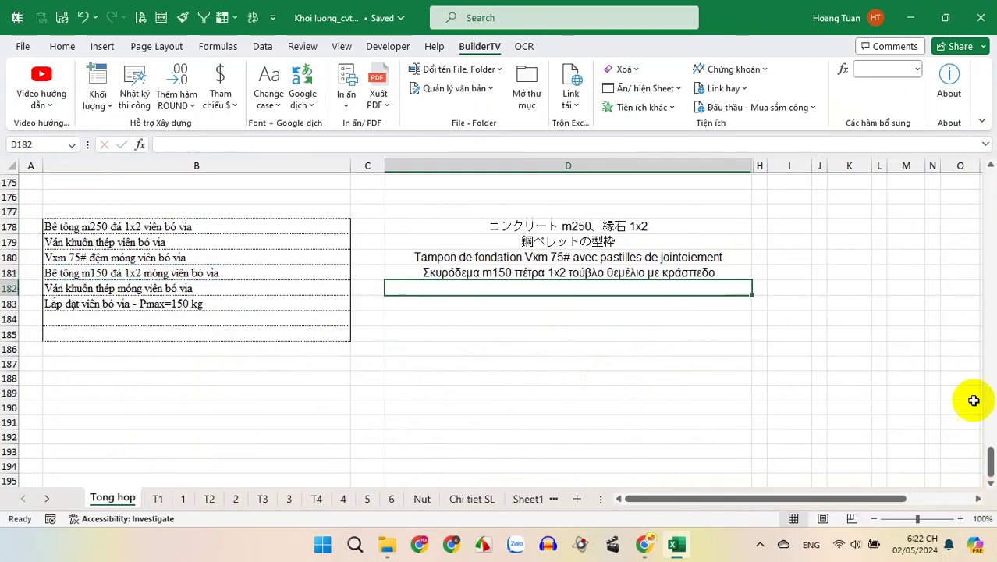
pyautogui.click(605, 276)
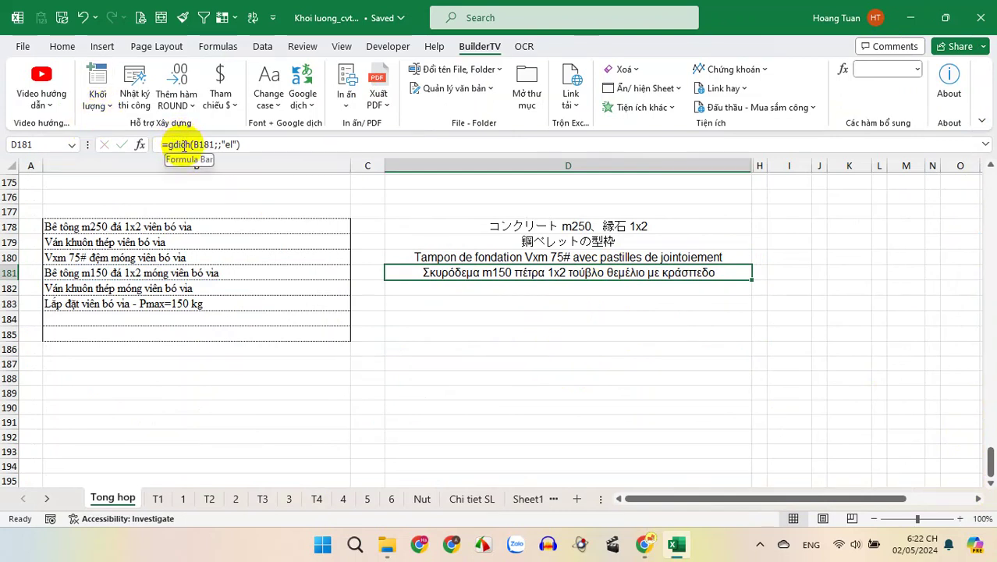
pyautogui.click(603, 321)
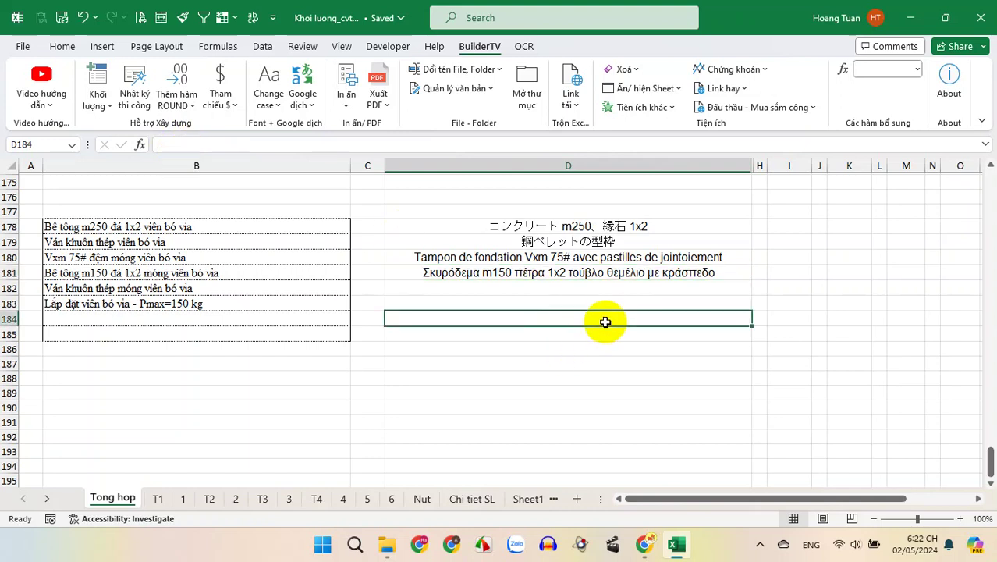
# - Open BuilderTV's About window showing version 1.2.4 and yearly licence prices
pyautogui.click(950, 82)
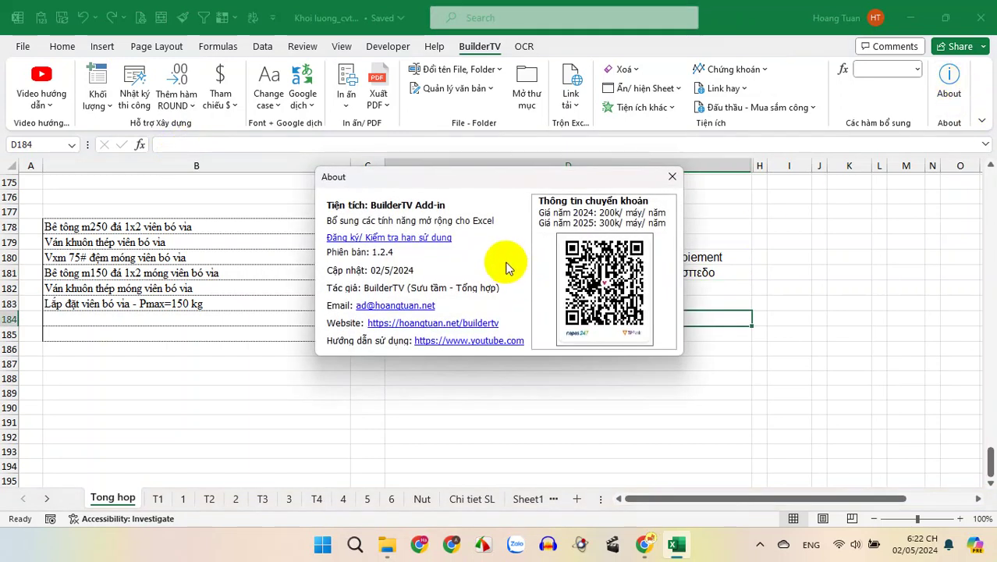